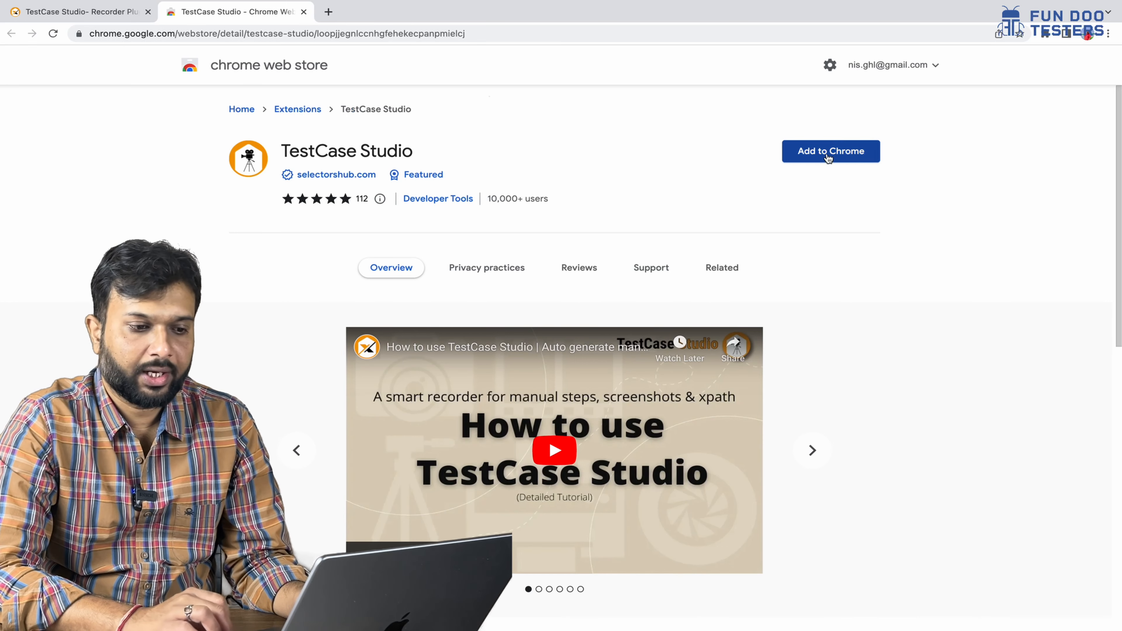
- Add the TestCase Studio extension to Chrome from the Web Store
left_click(848, 152)
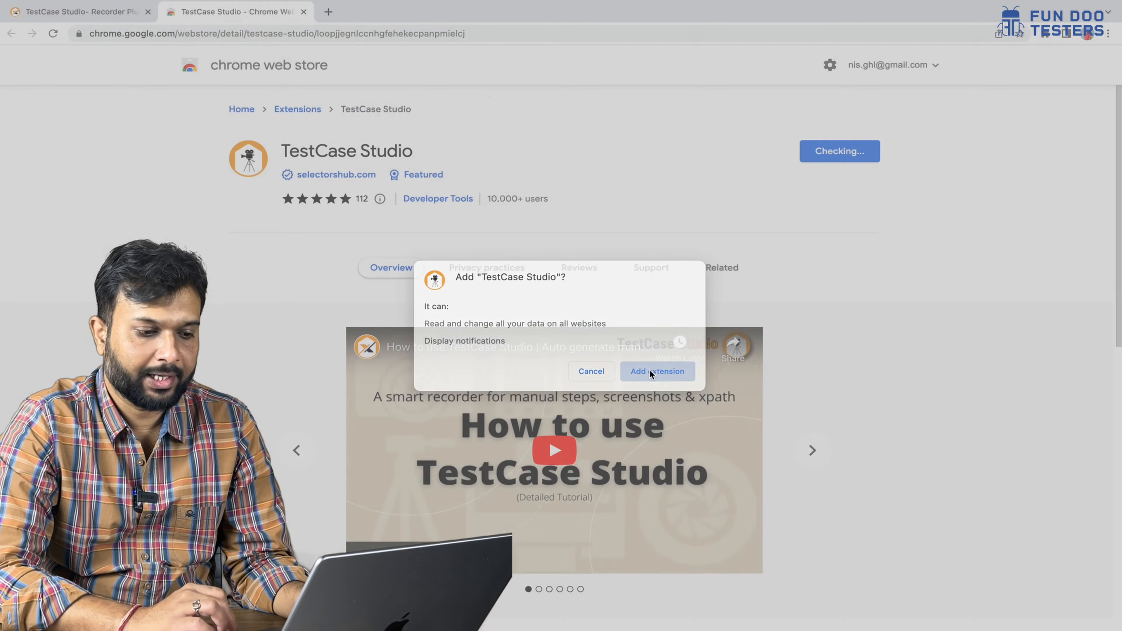
left_click(654, 375)
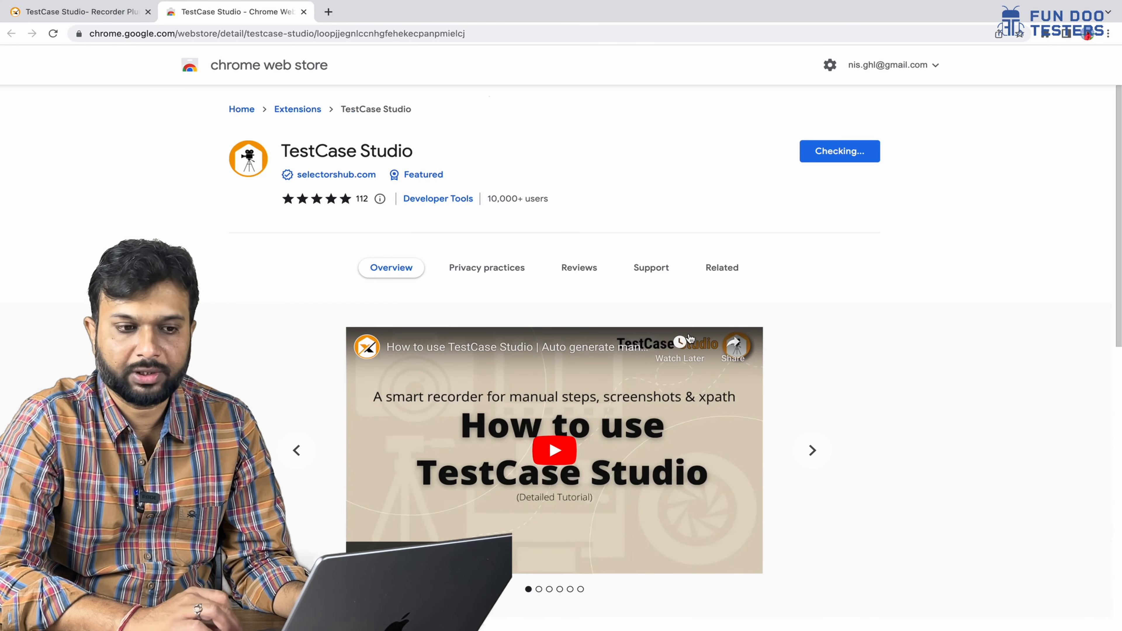
left_click(1050, 36)
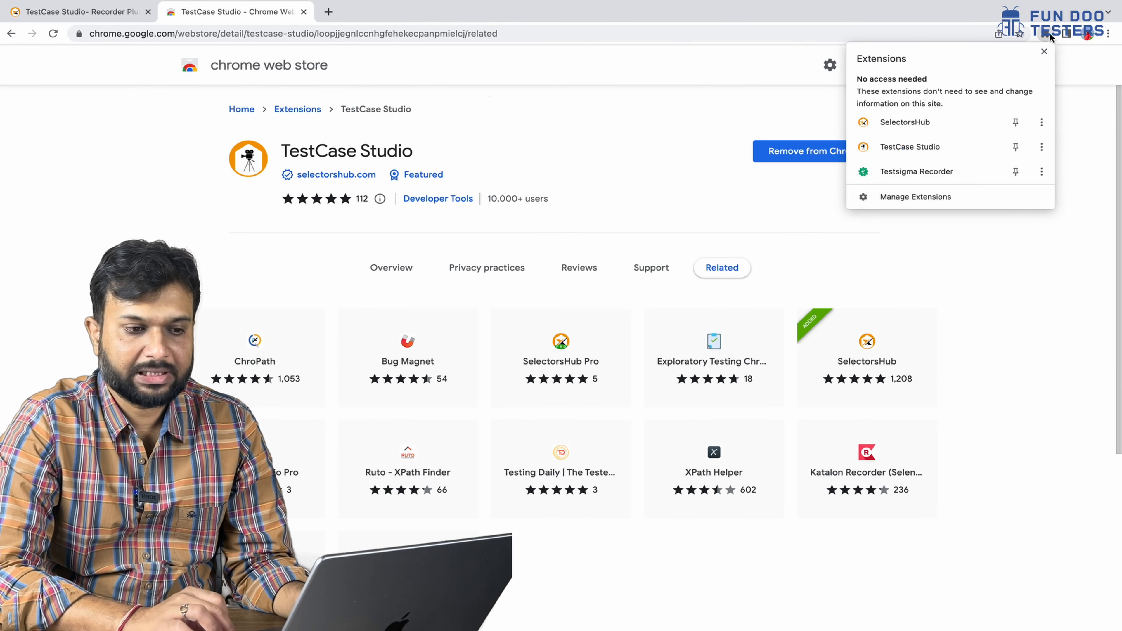
left_click(1079, 88)
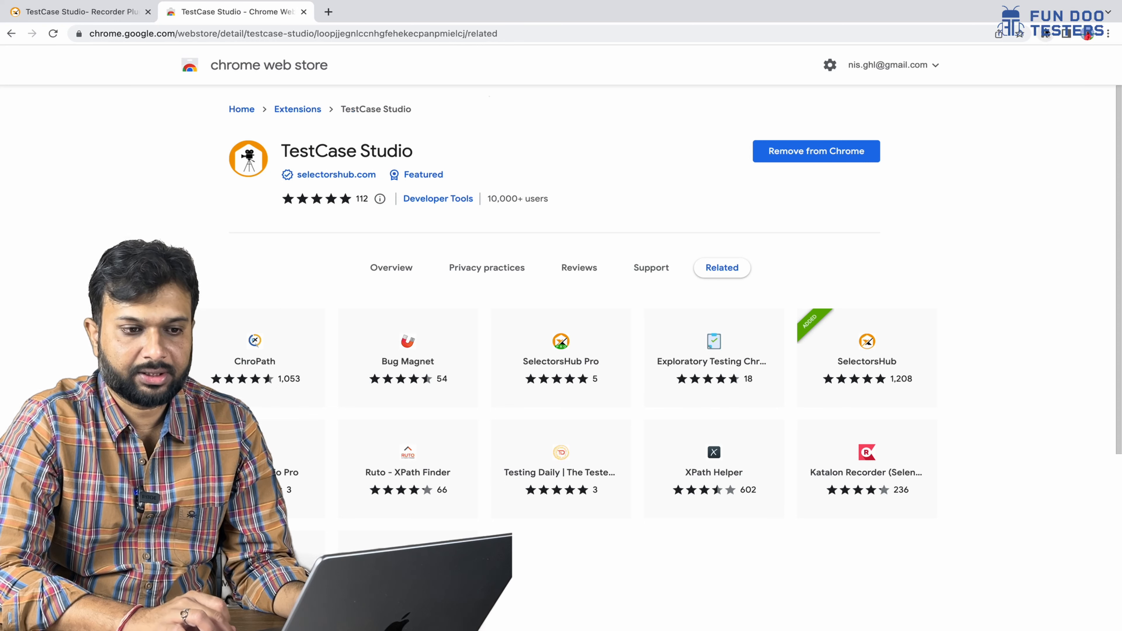
- Pin TestCase Studio in the Extensions menu and launch its recorder panel
left_click(1045, 35)
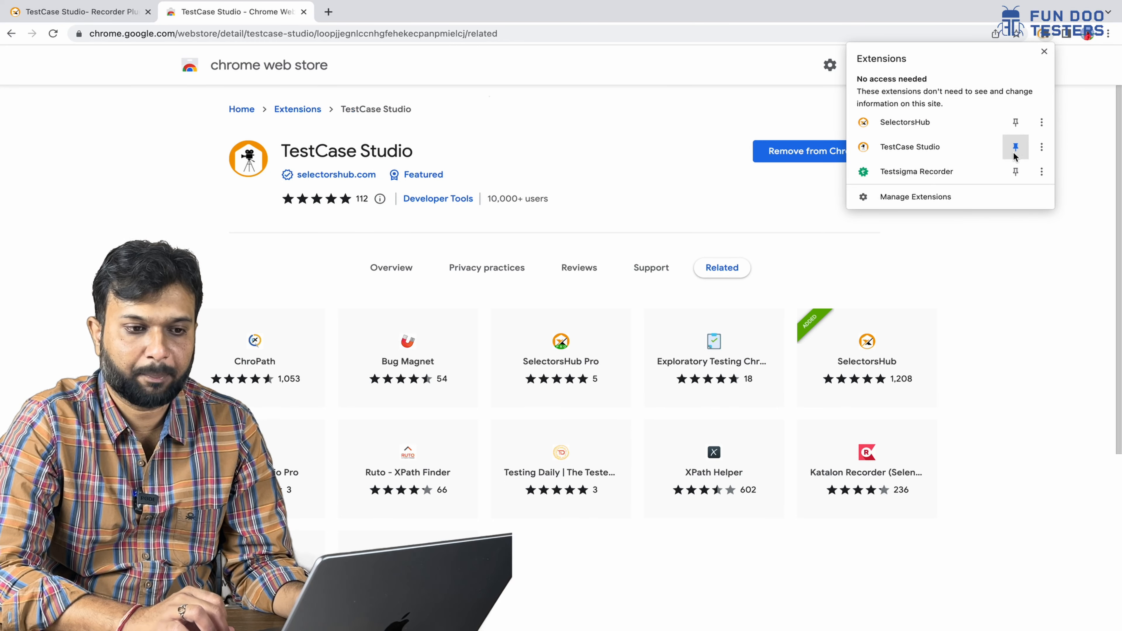
left_click(1091, 208)
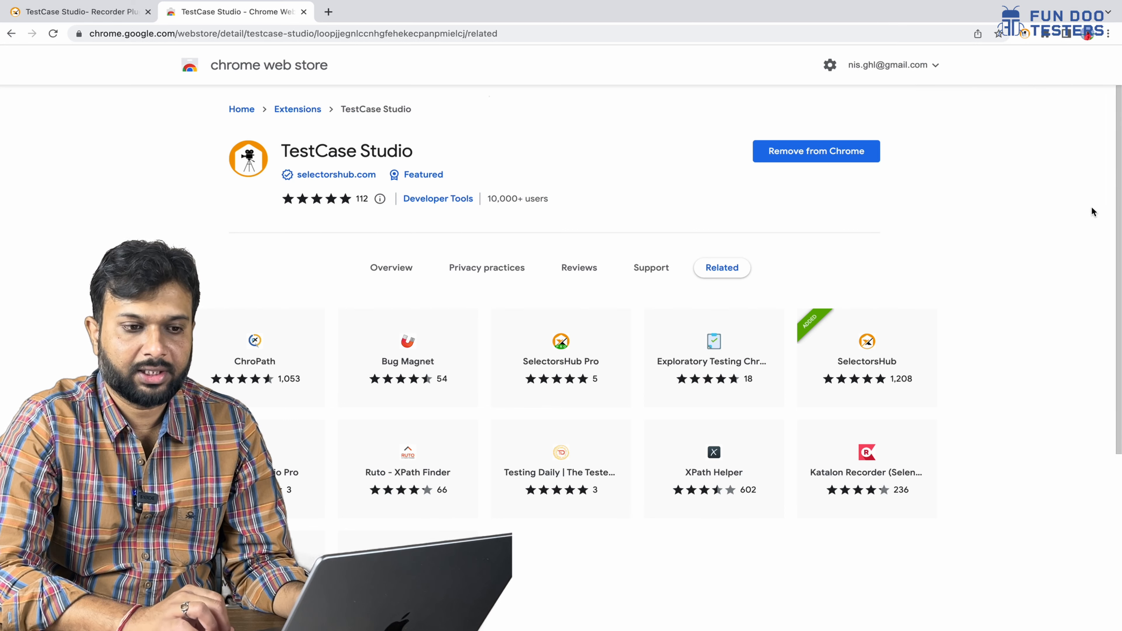
left_click(1024, 34)
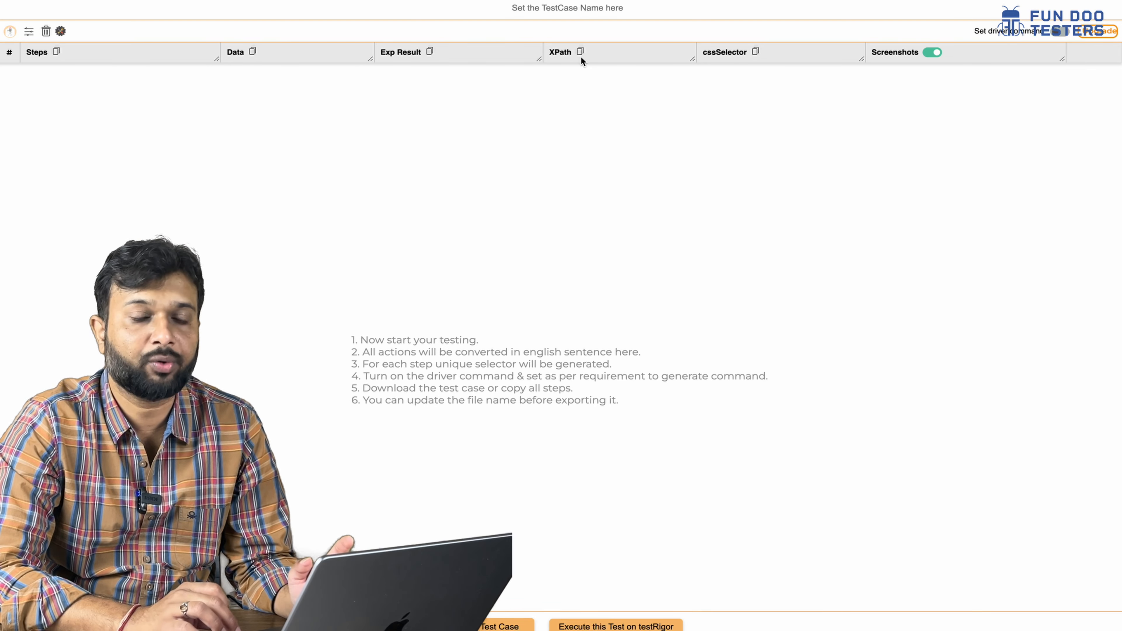
- Reveal the XPath/CSS attribute options, keep step screenshots on, and start recording
left_click(29, 36)
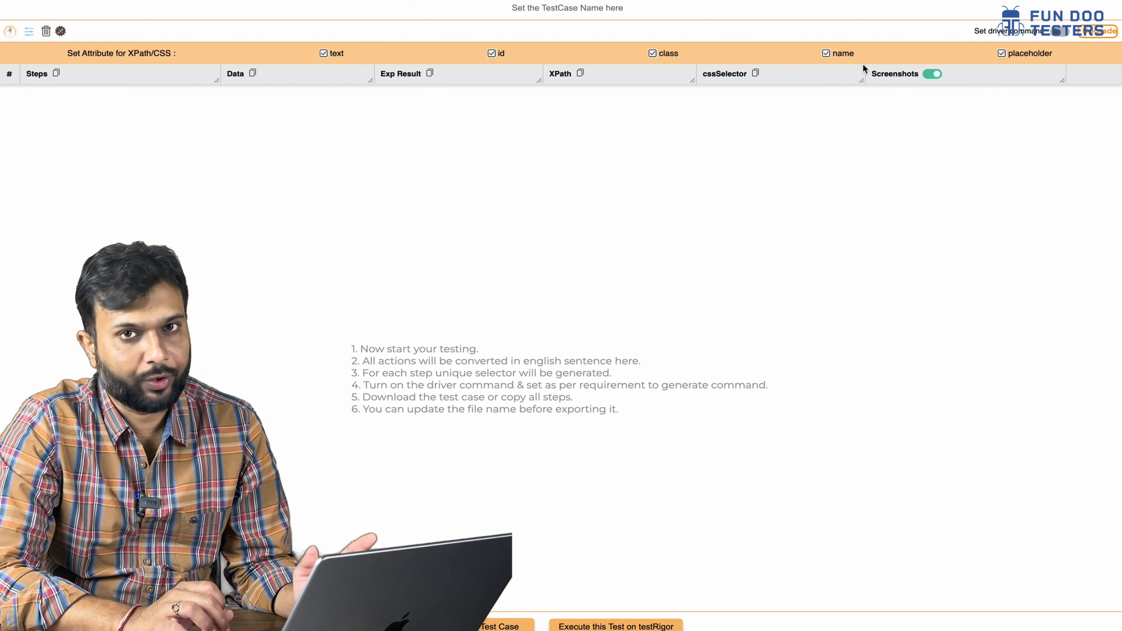
left_click(932, 76)
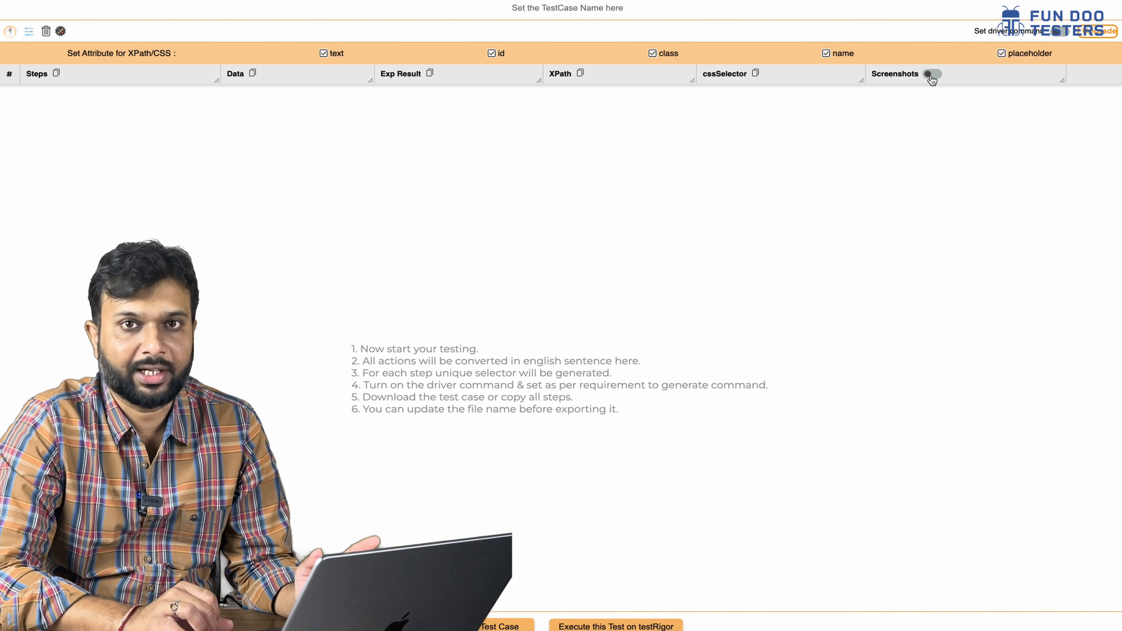
left_click(931, 75)
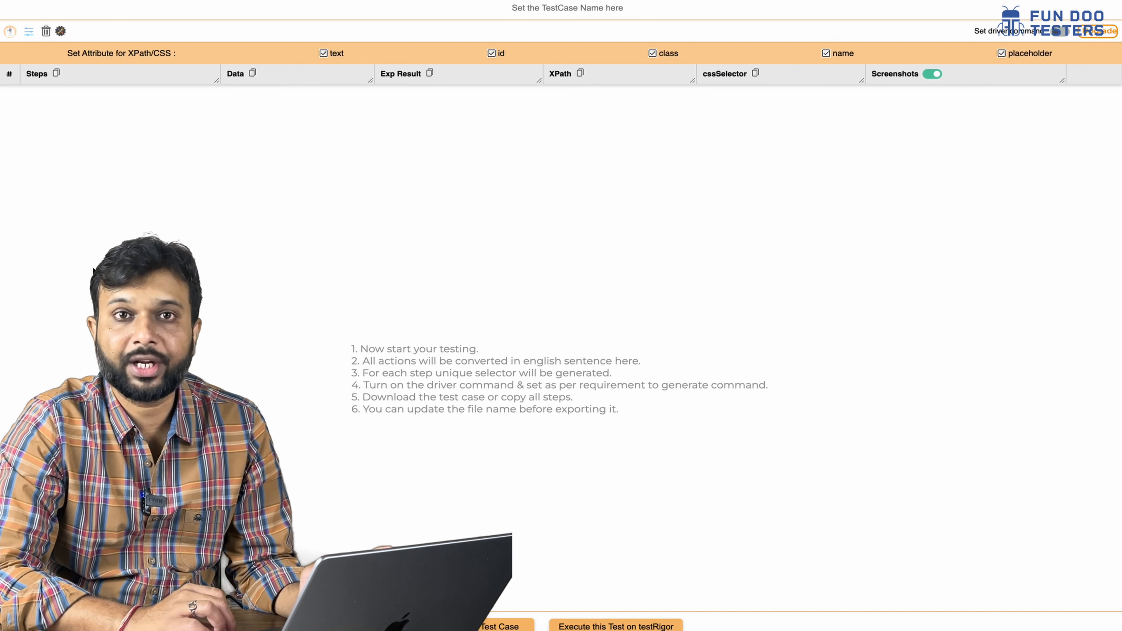
left_click(9, 32)
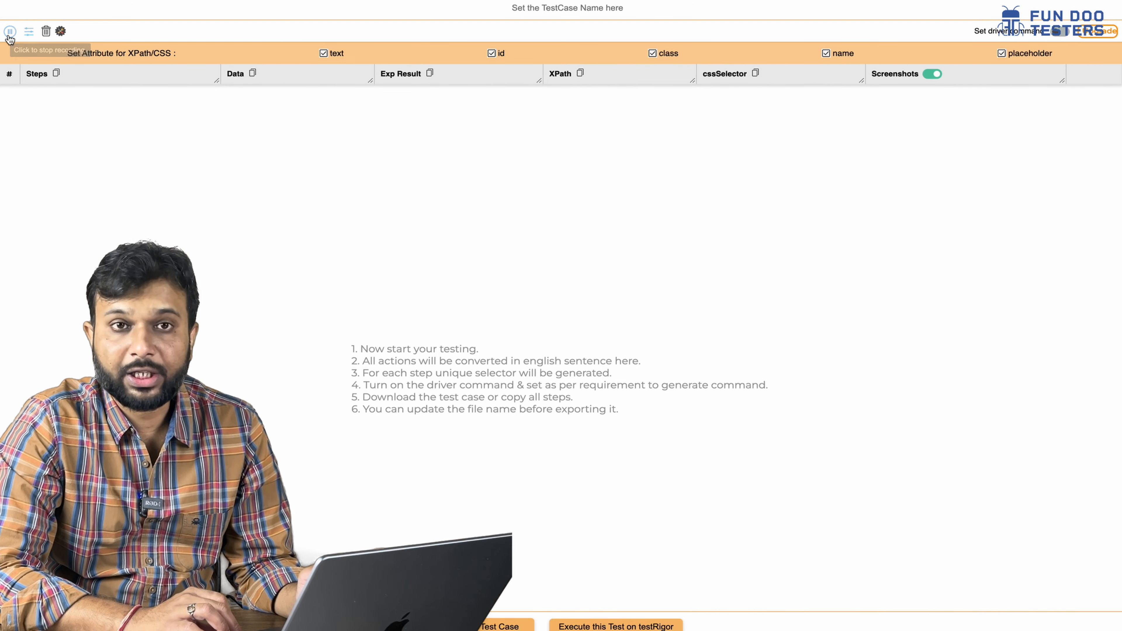
- Leave the recorder active and switch back to Chrome's TestCase Studio store listing
left_click(10, 32)
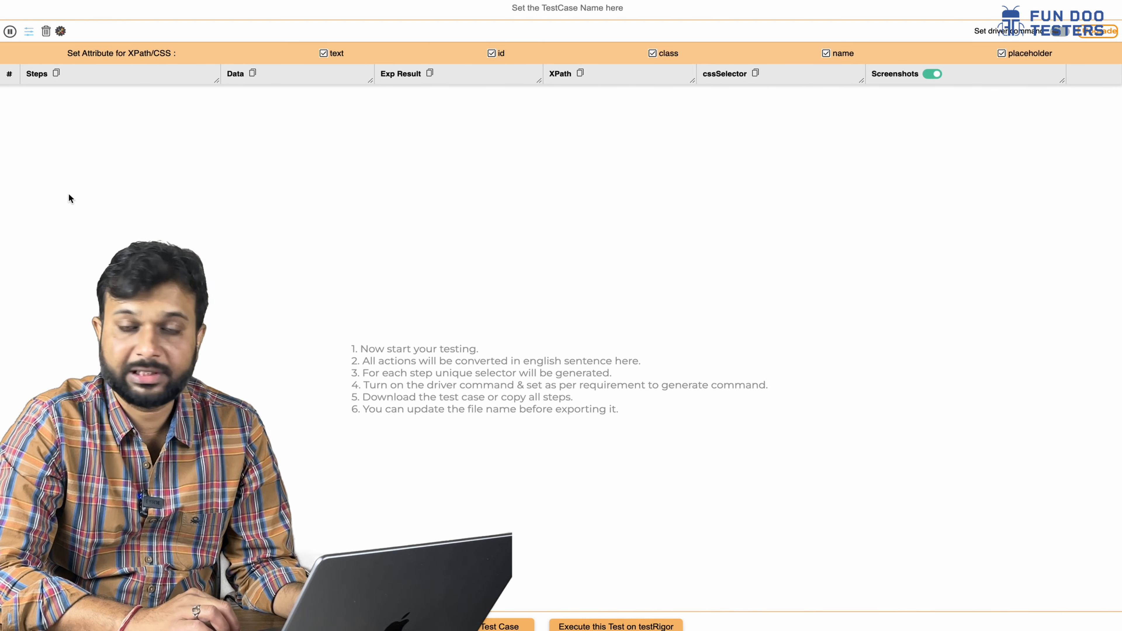
left_click(10, 32)
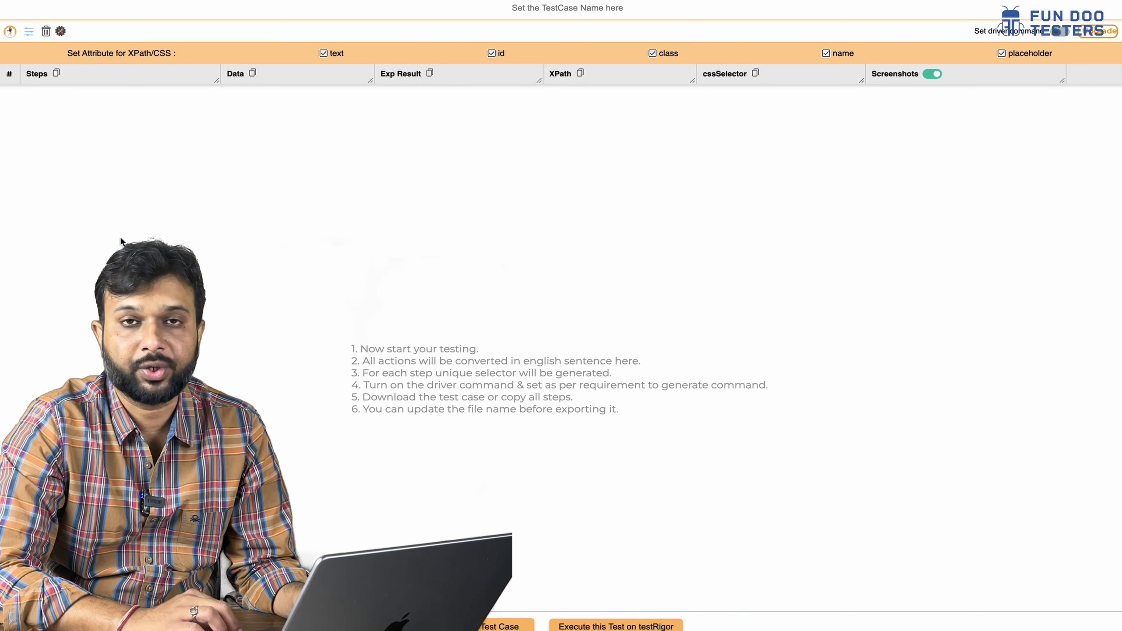
key("ctrl+Left")
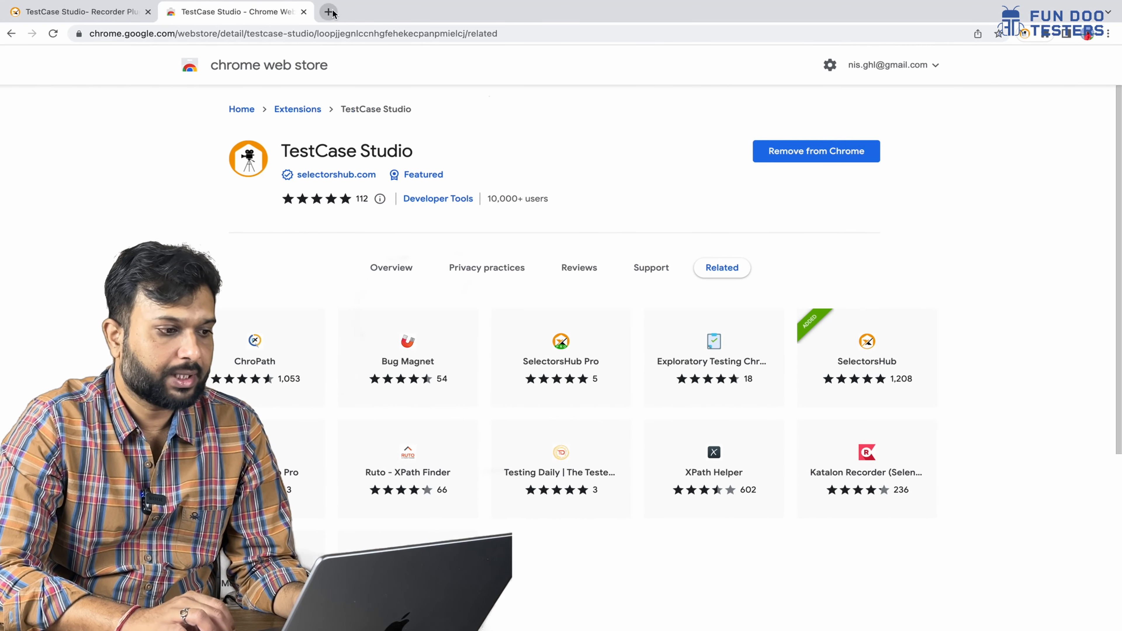
- Open flipkart.com in a new browser tab
left_click(329, 12)
type("flip")
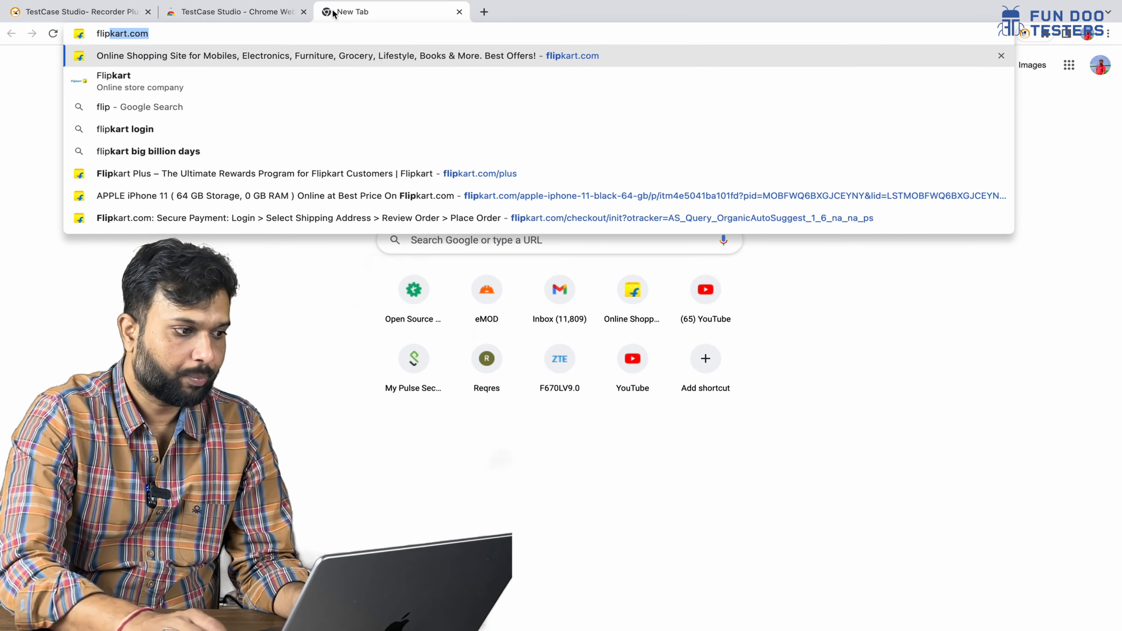
key("Return")
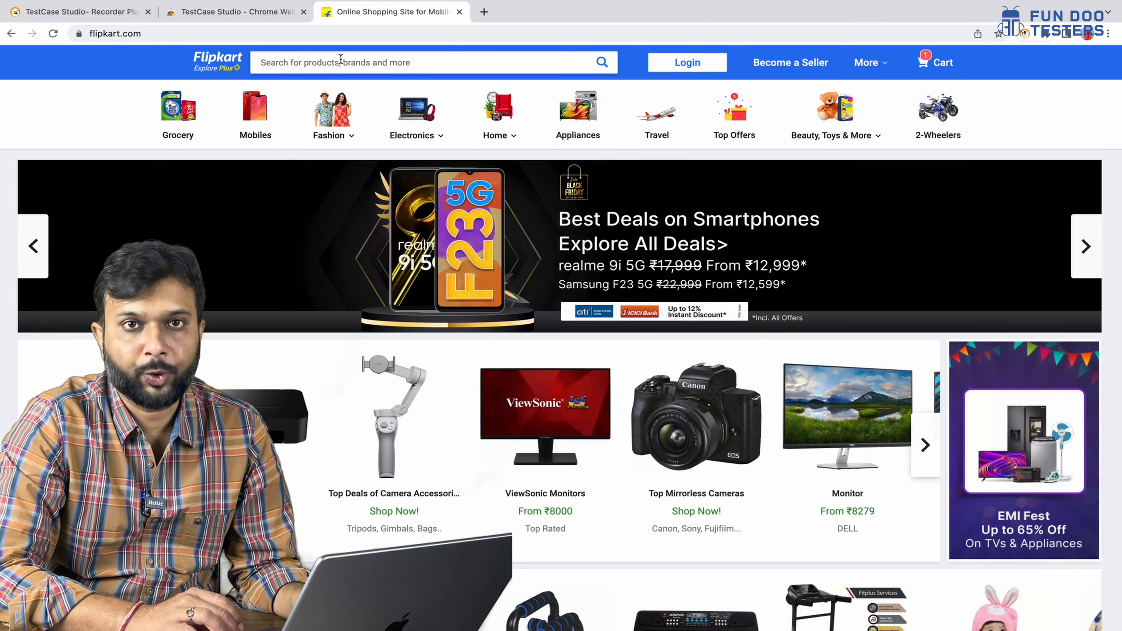
- Search for 'iphone 11' and add the APPLE iPhone 11 (Black, 64 GB) to the cart
left_click(340, 62)
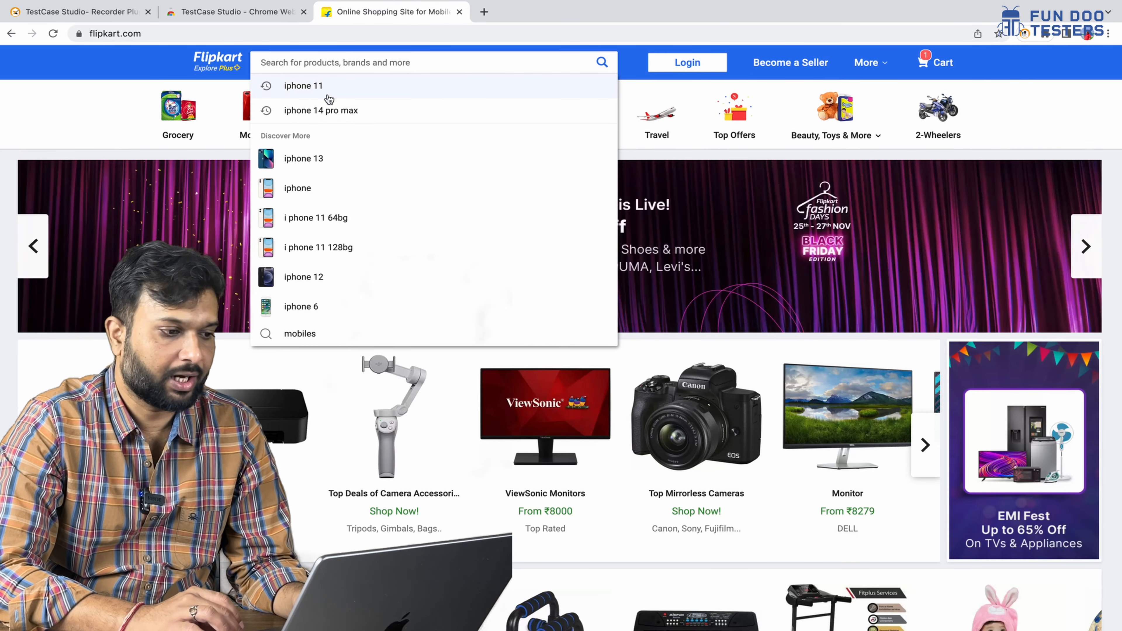
left_click(304, 84)
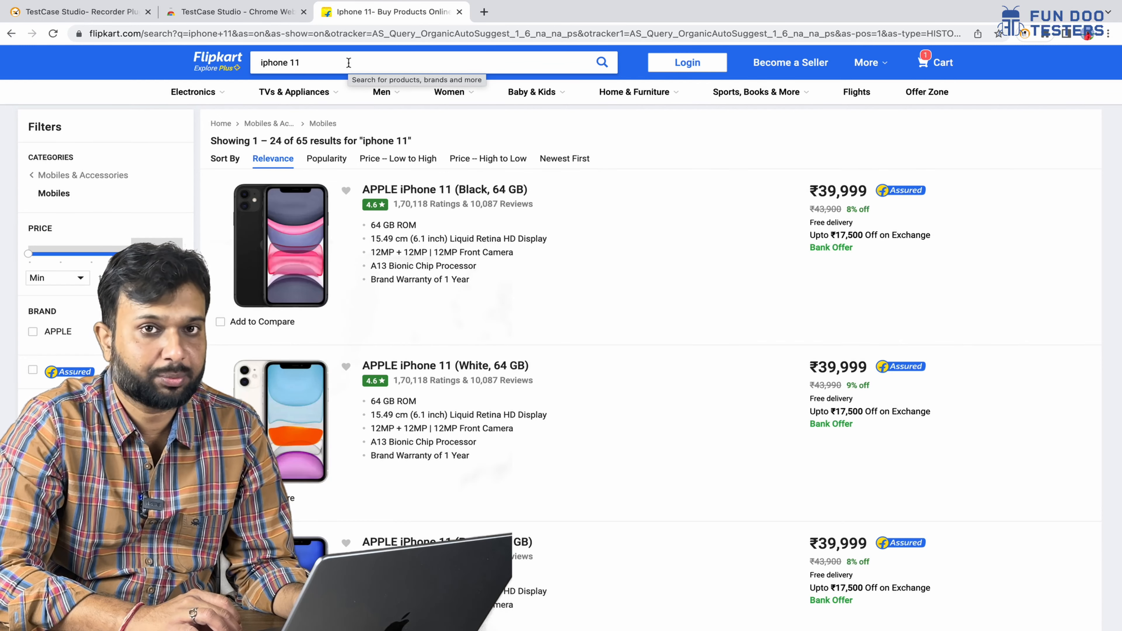
mouse_move(329, 92)
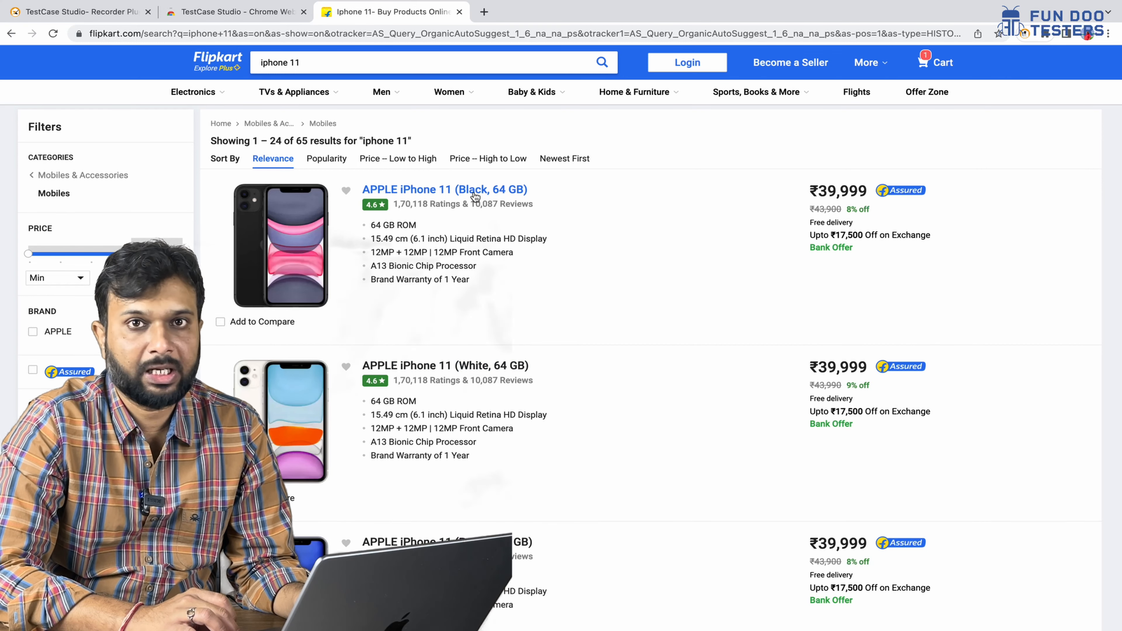
left_click(475, 196)
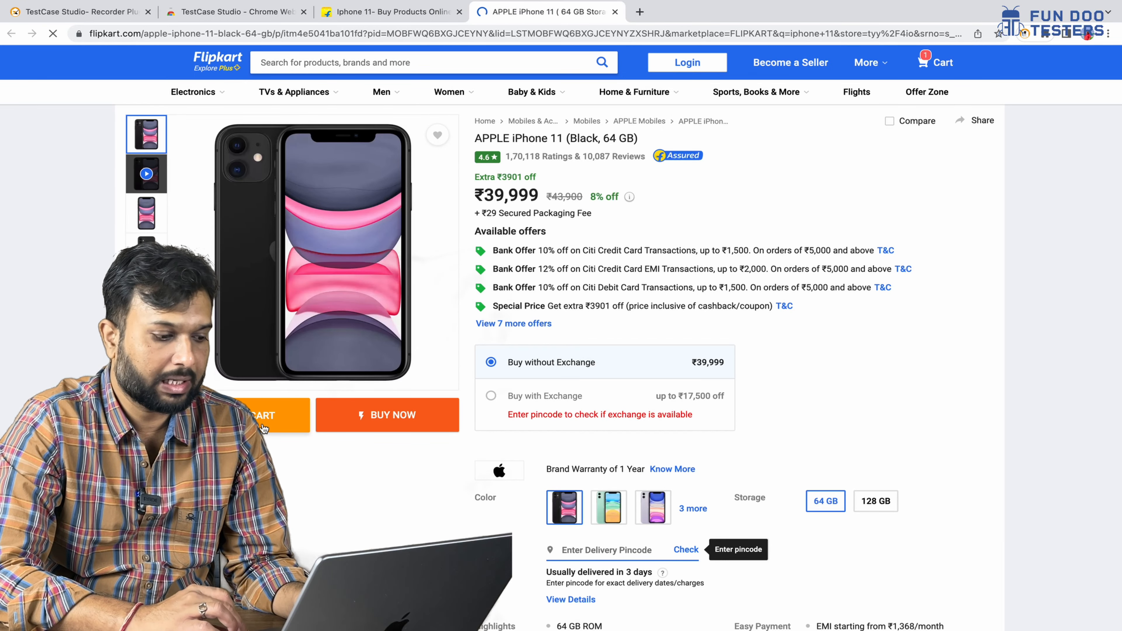
left_click(263, 417)
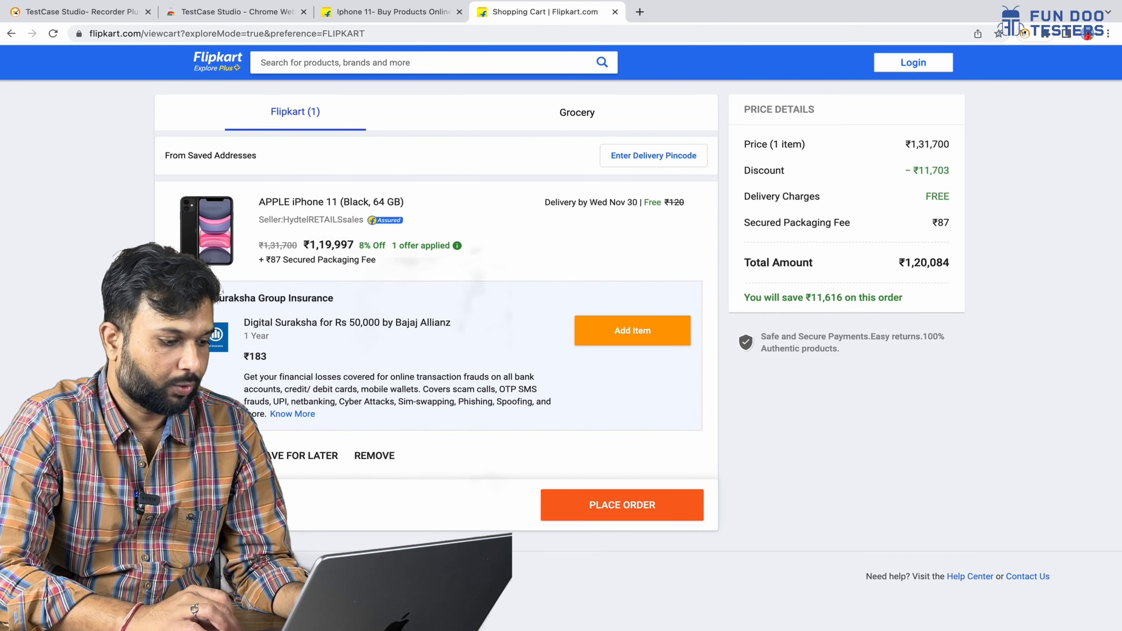
- Toggle the quantity to 2 and back to 1, then remove the black iPhone 11 from the cart
left_click(177, 455)
left_click(177, 455)
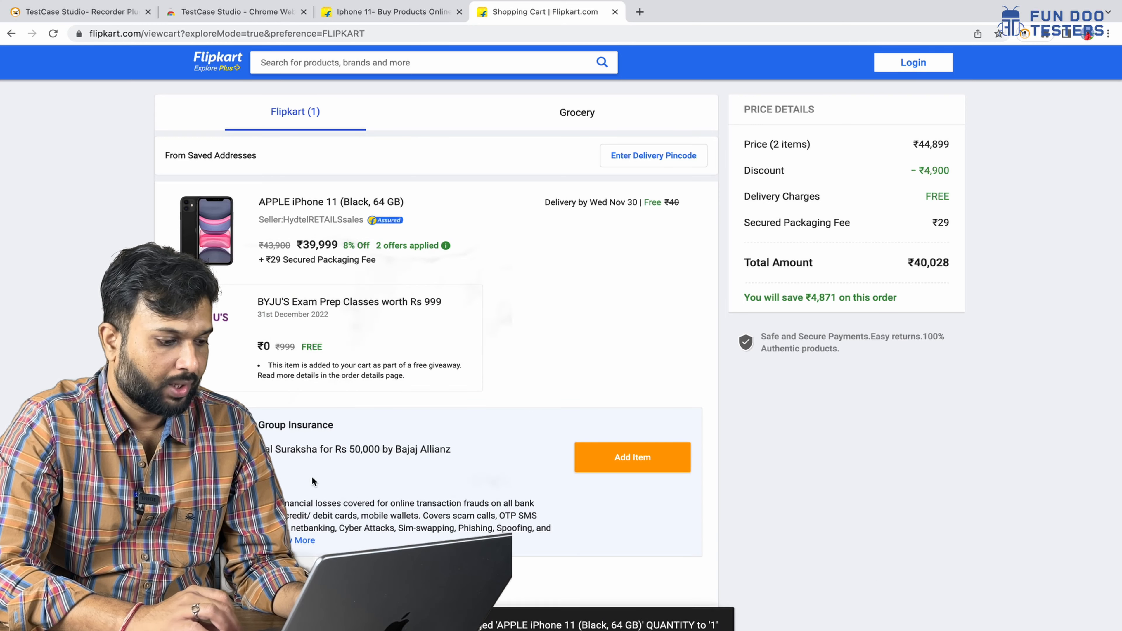
left_click(379, 581)
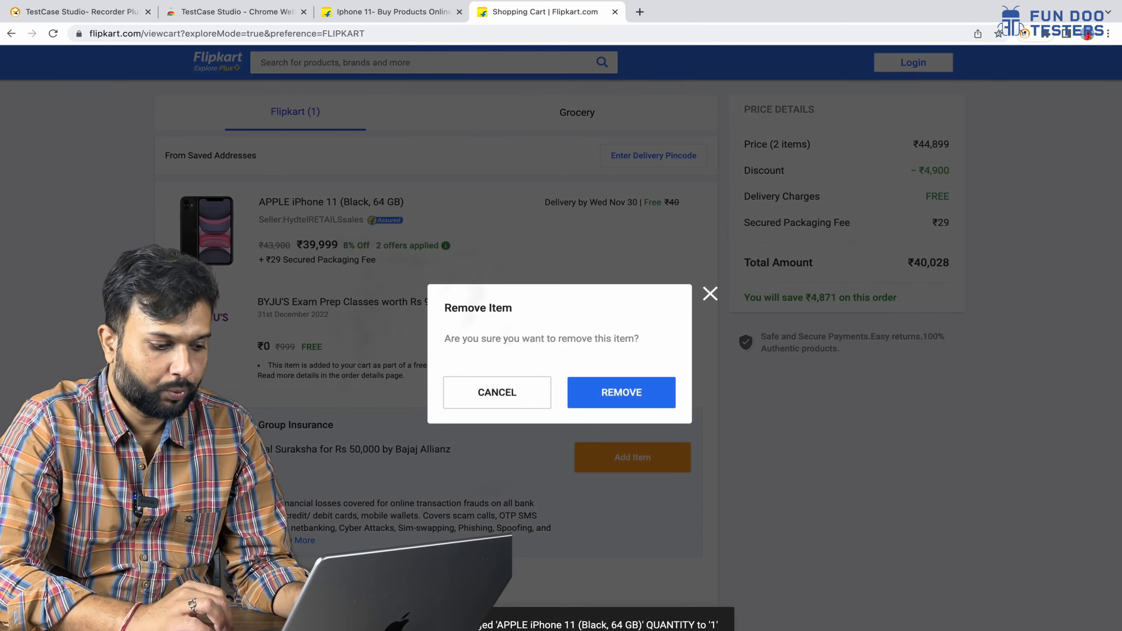
left_click(616, 394)
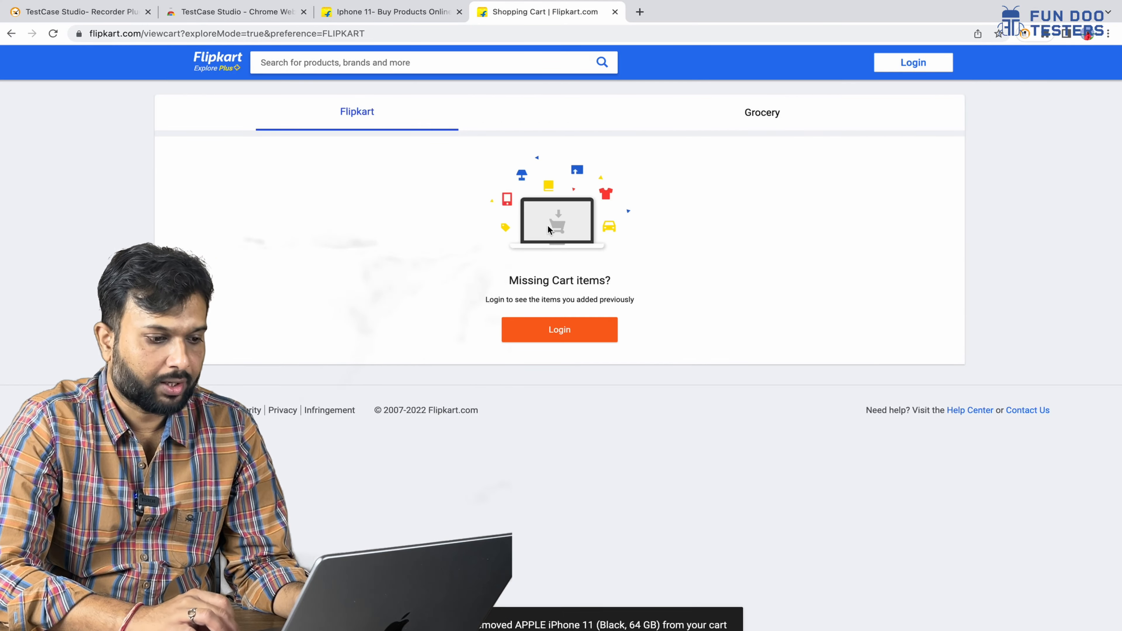
- Add the APPLE iPhone 11 (White, 64 GB) and the ₹183 Digital Suraksha insurance to the cart
left_click(398, 11)
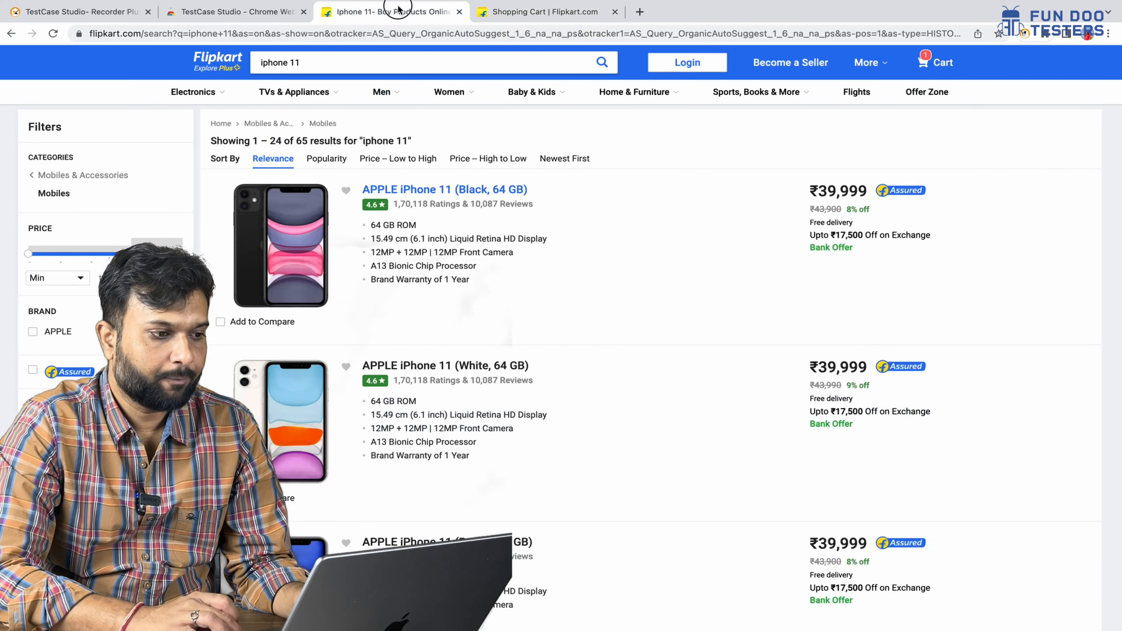
left_click(459, 366)
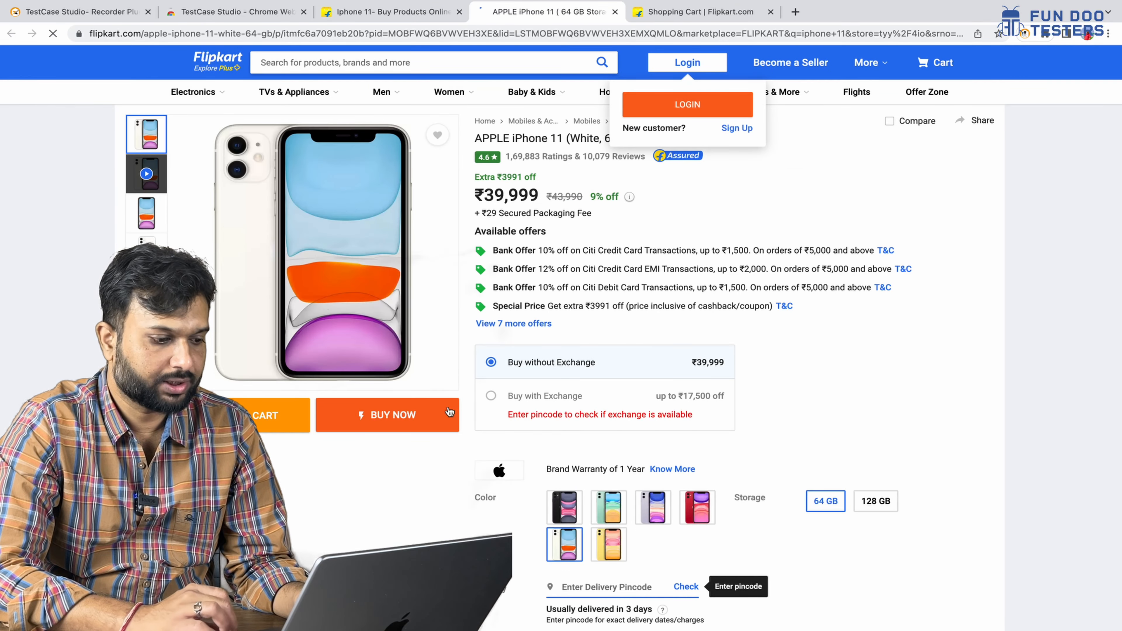
left_click(260, 417)
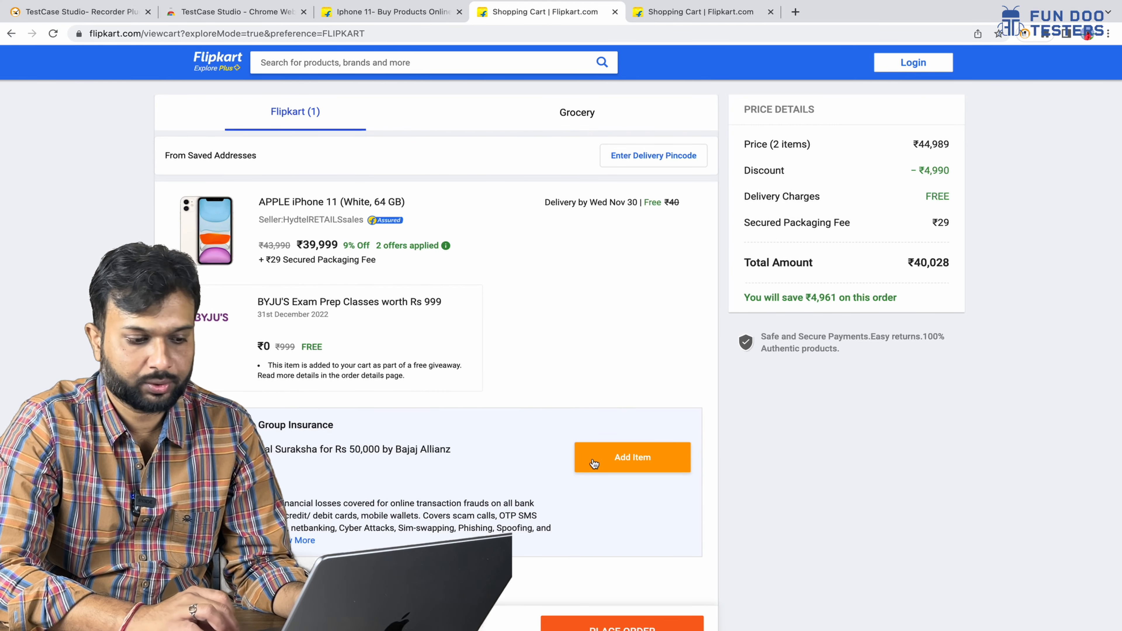
left_click(607, 460)
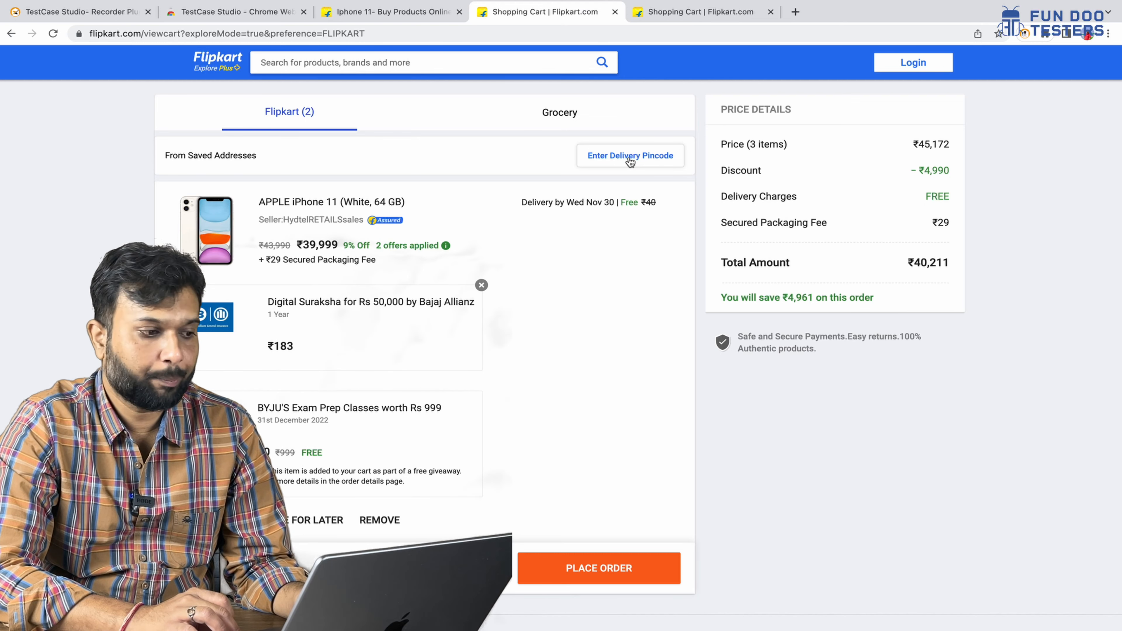
- Choose Enter Delivery Pincode in the cart, then return to the TestCase Studio window
left_click(630, 159)
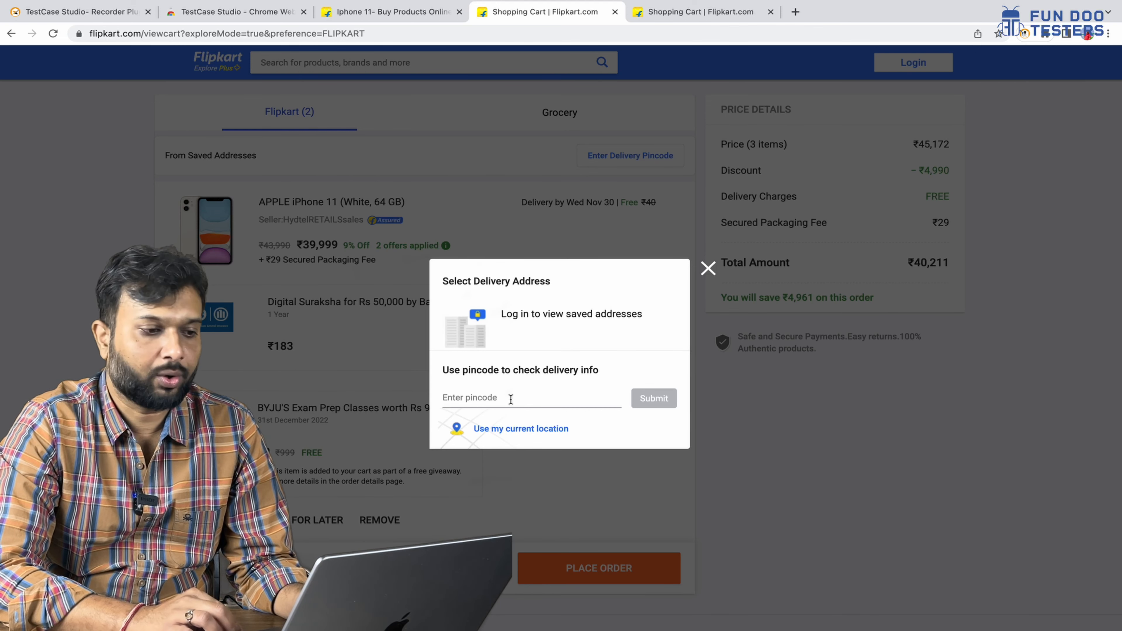
key("ctrl+Right")
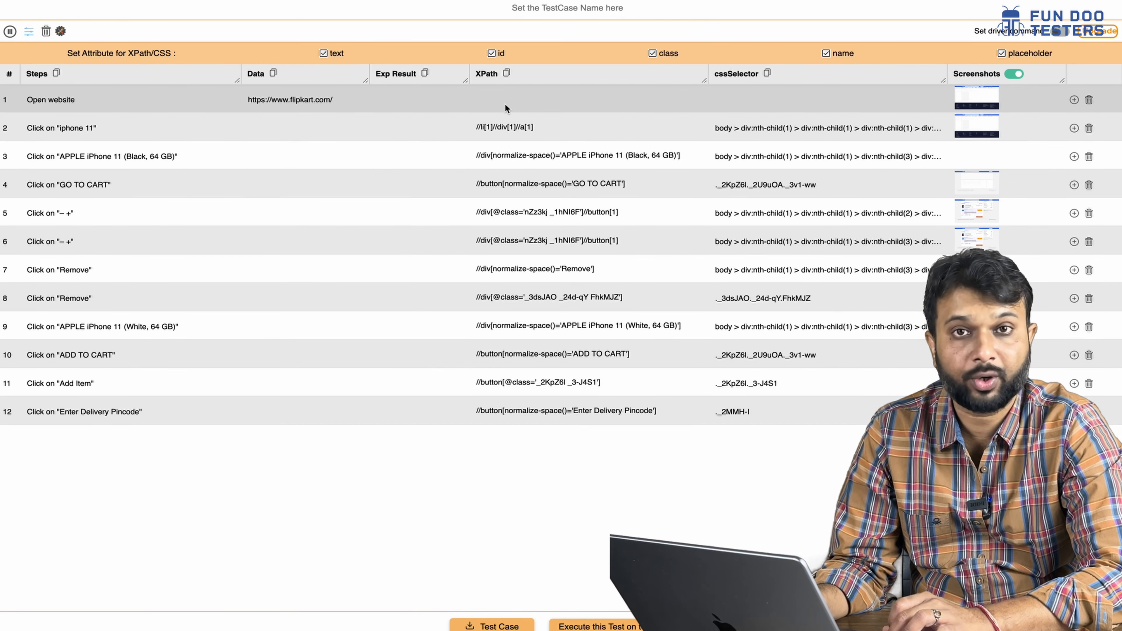
double_click(508, 127)
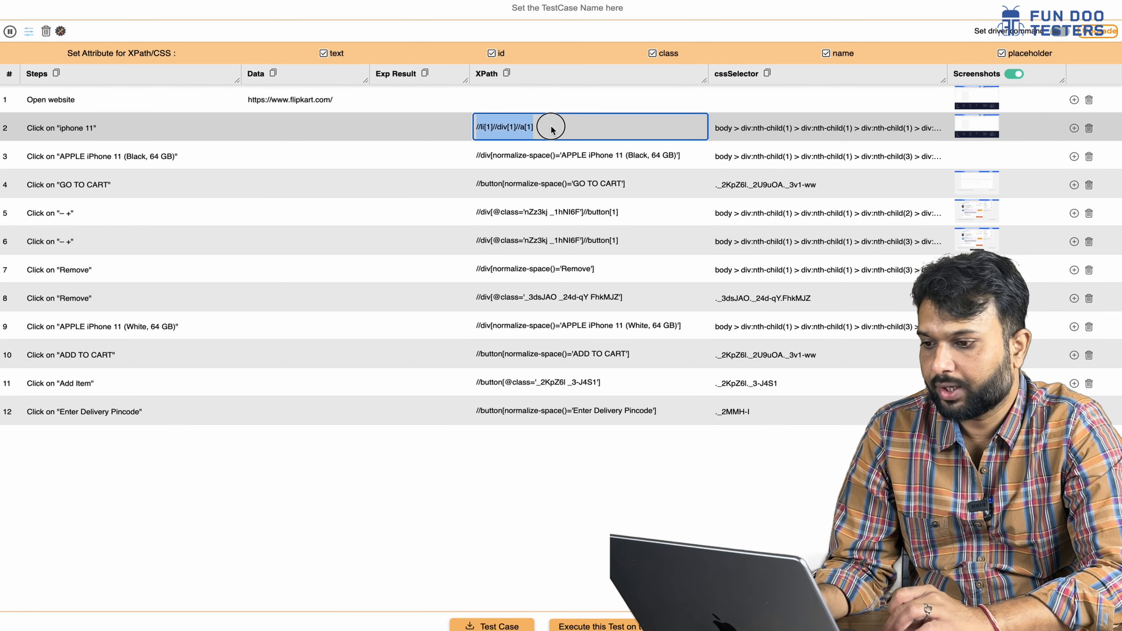
left_click(570, 154)
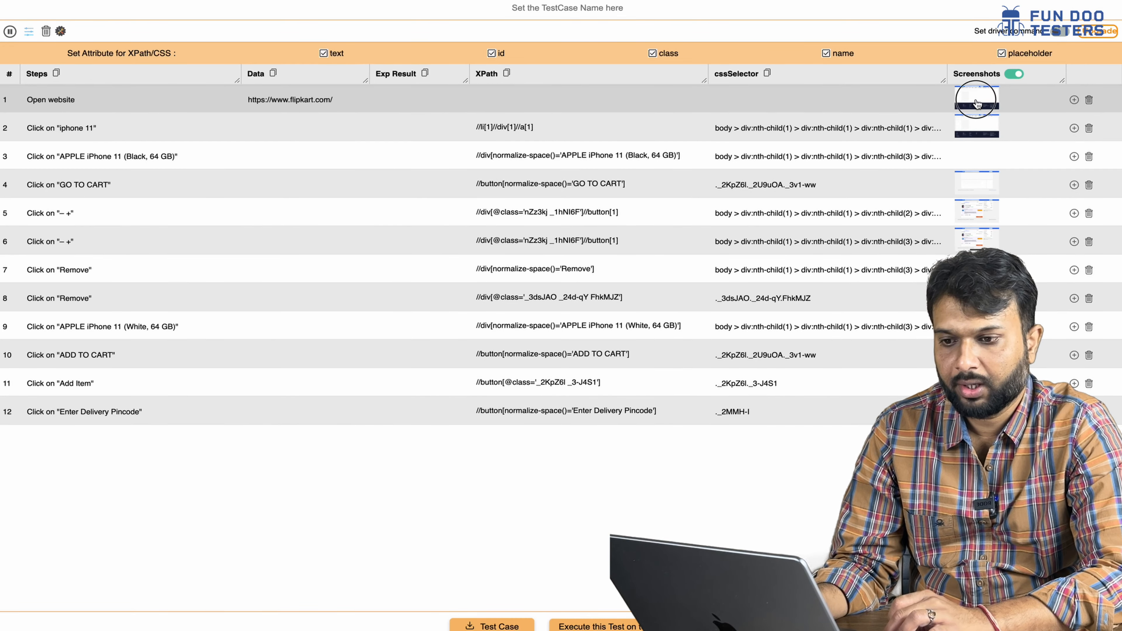
left_click(975, 99)
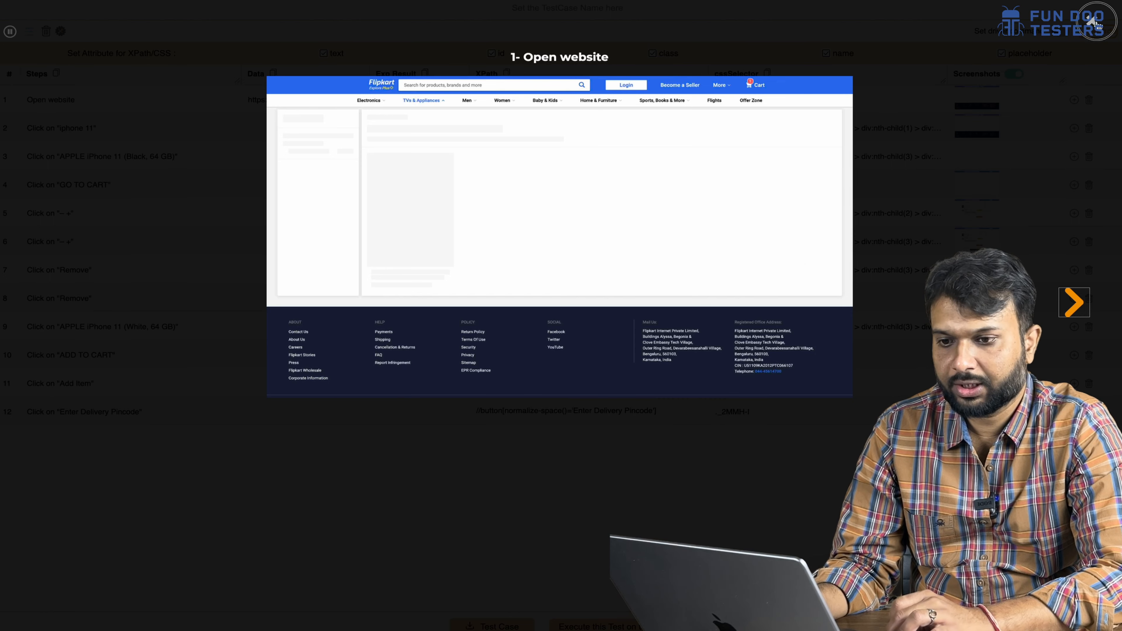
left_click(1092, 20)
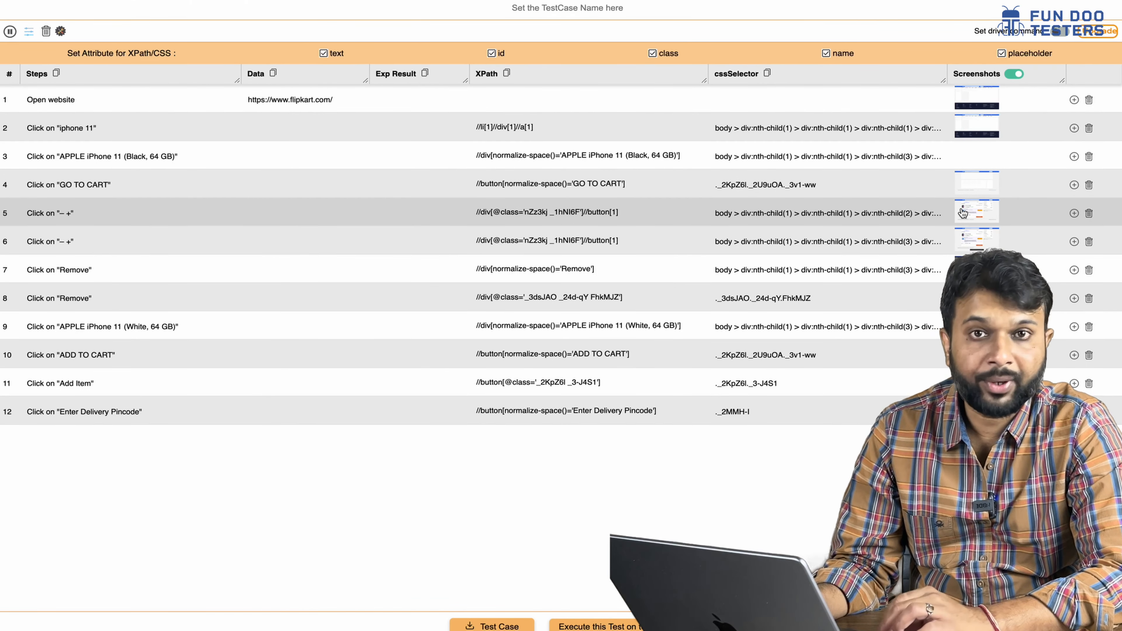
left_click(968, 216)
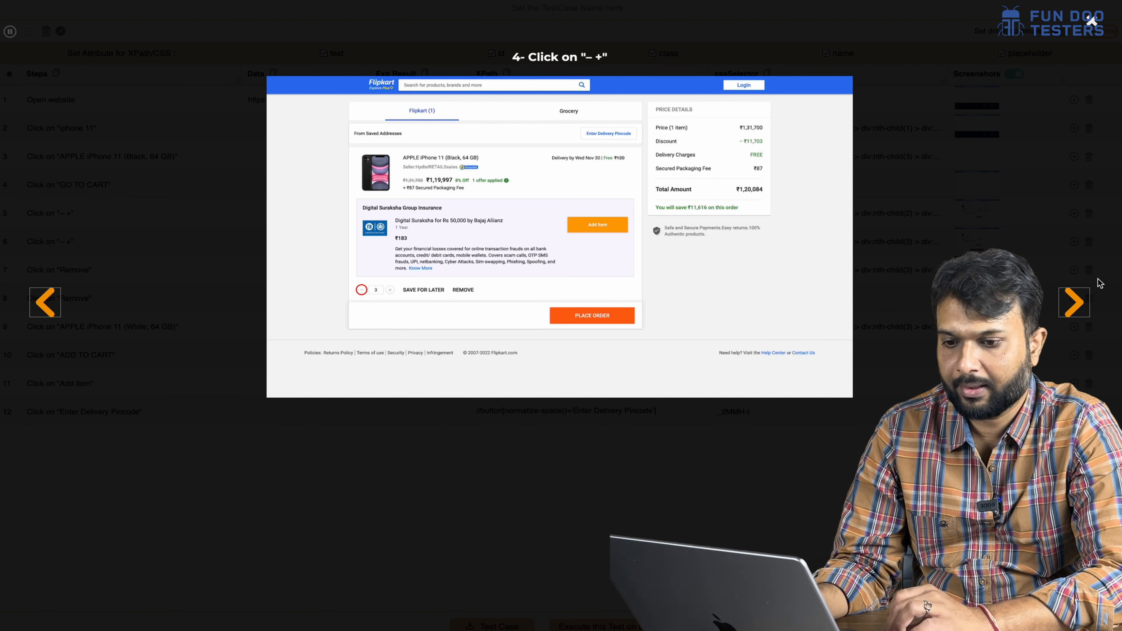
left_click(1075, 303)
left_click(1074, 303)
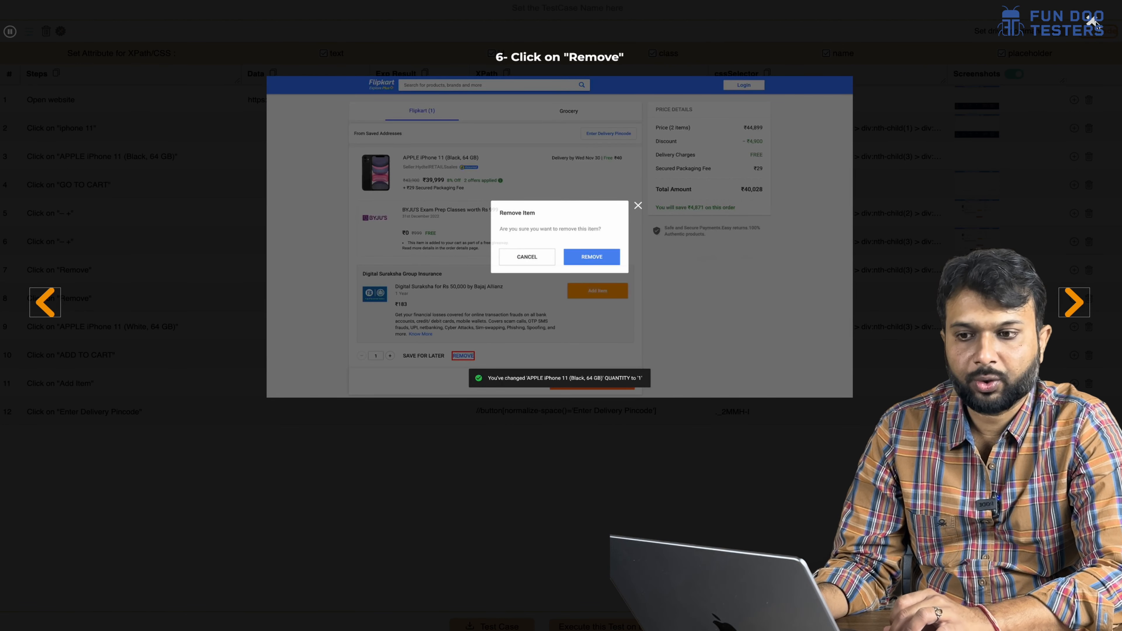
left_click(1093, 25)
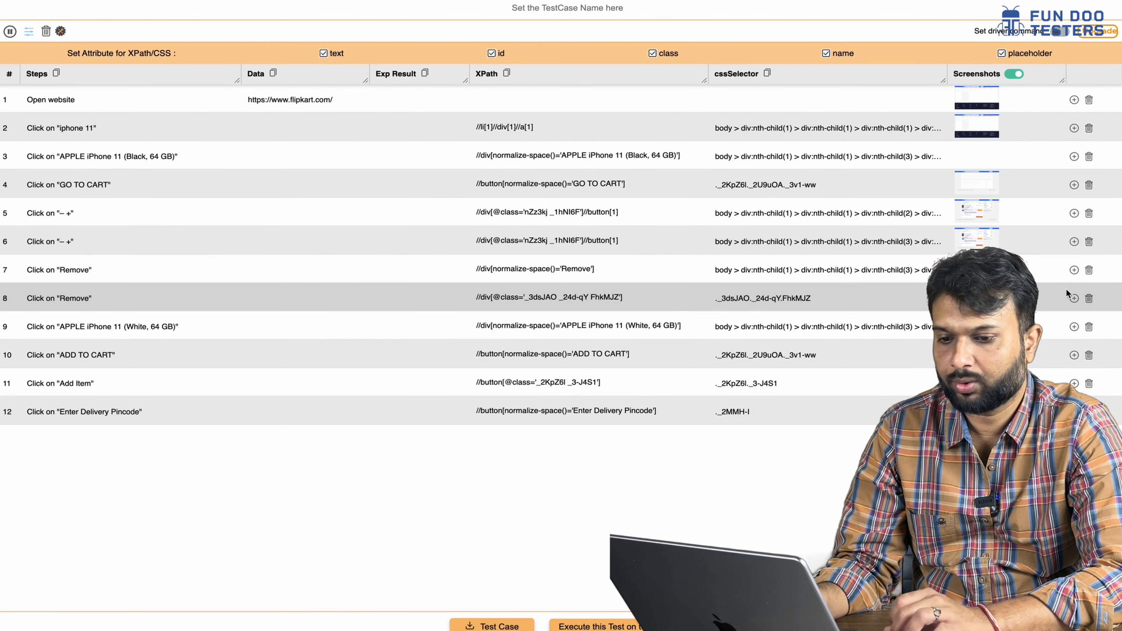
- Delete the duplicate Remove step and insert a 'navigate to x field' step below ADD TO CART
left_click(1090, 299)
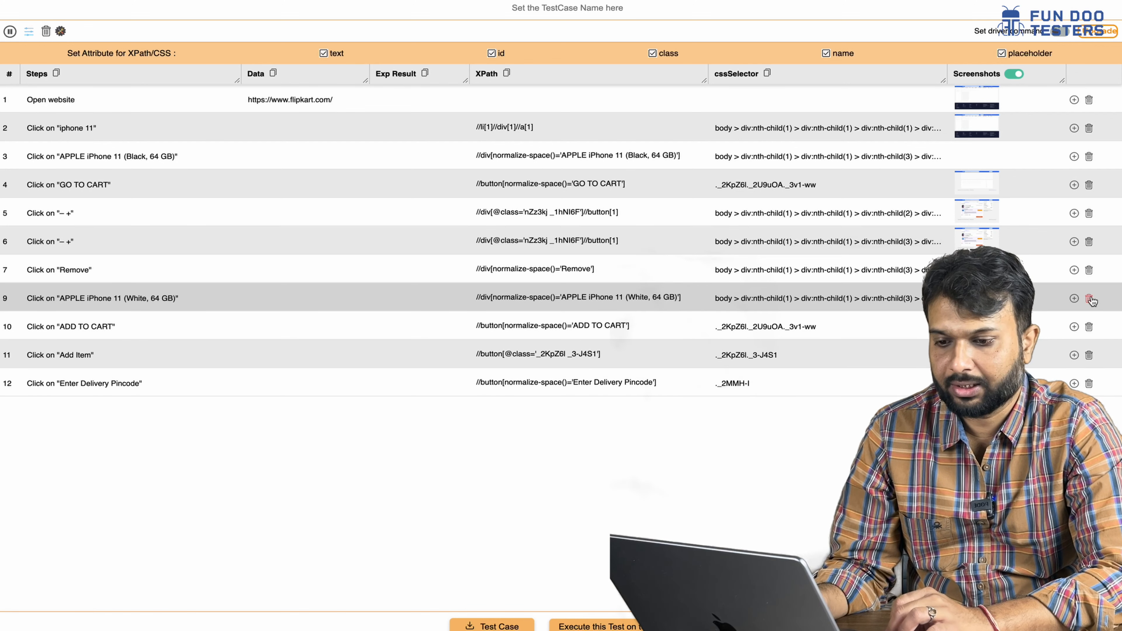
left_click(1073, 326)
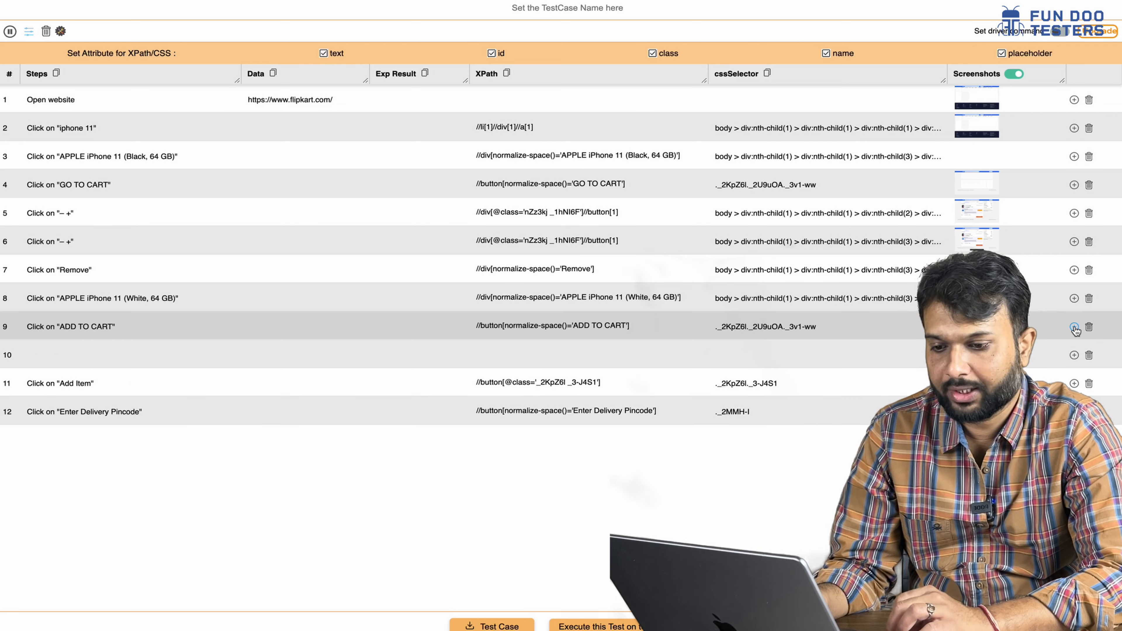
left_click(69, 356)
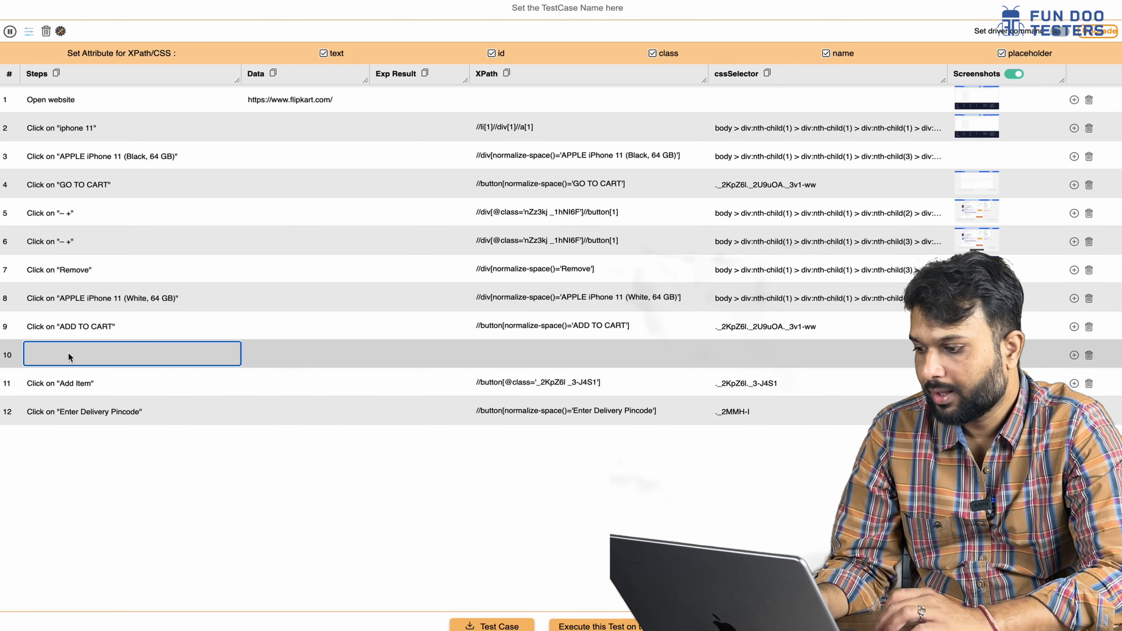
type("nav")
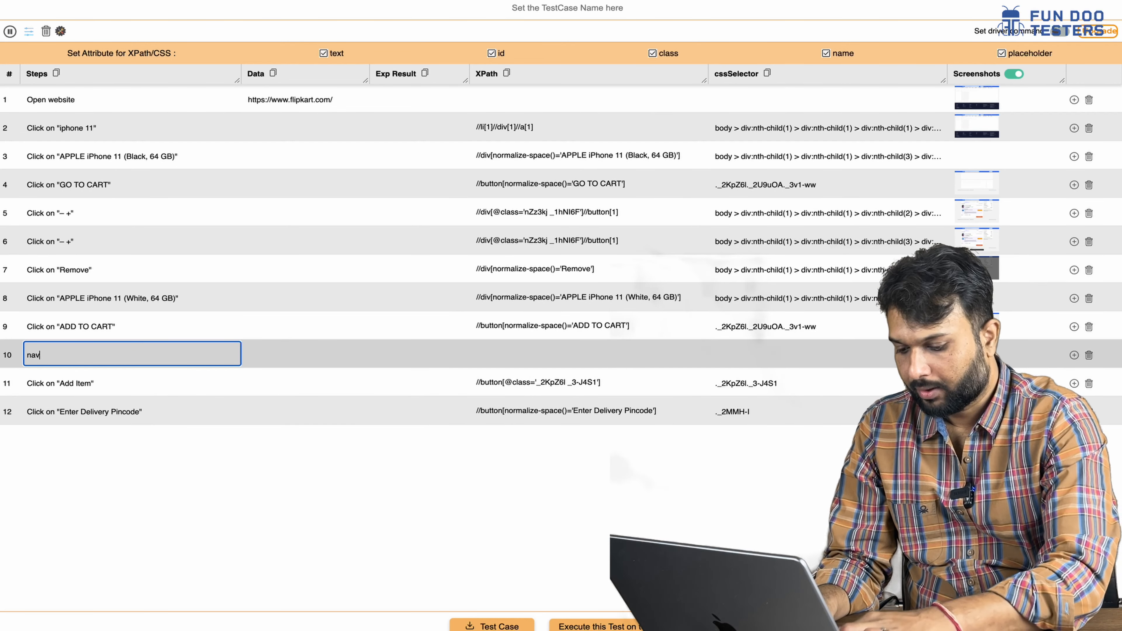
type("igate to x")
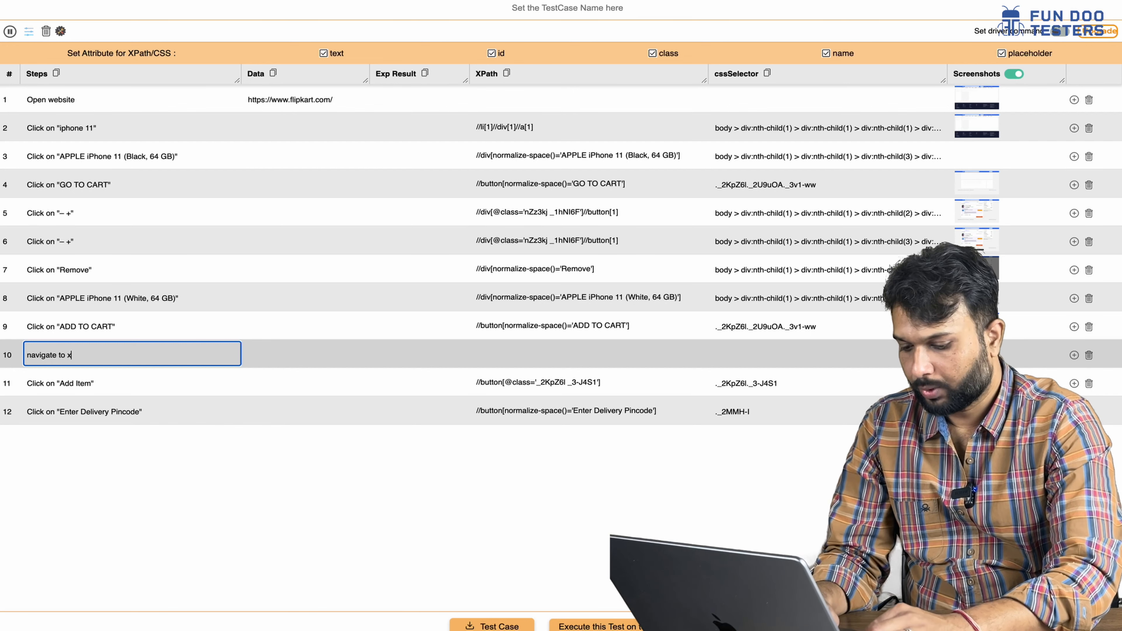
type(" field")
left_click(482, 357)
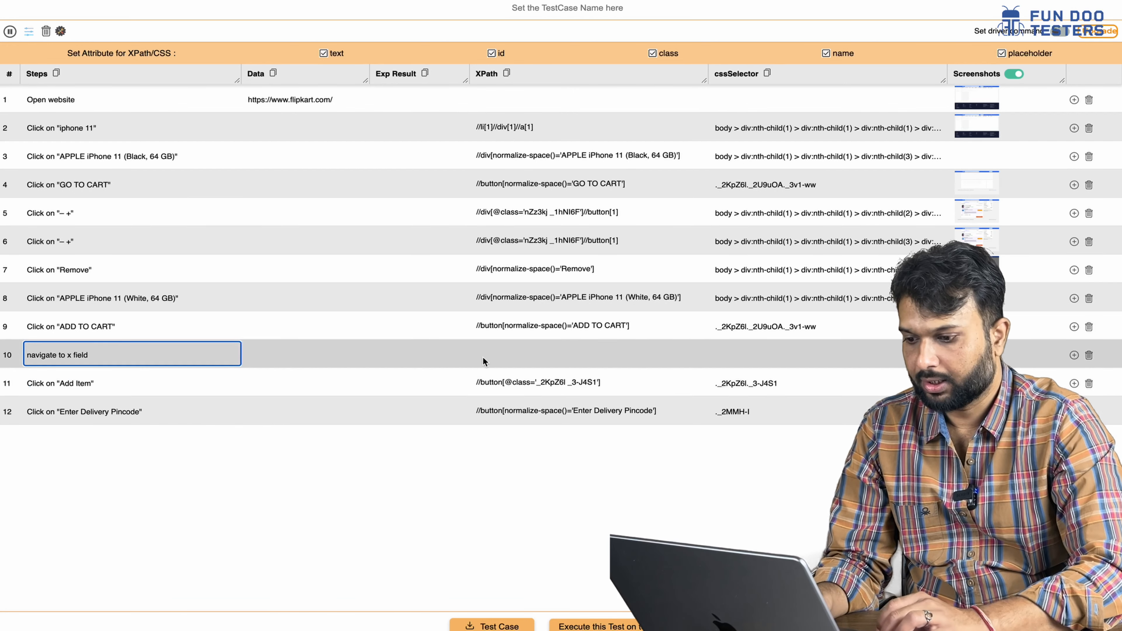
type("//x")
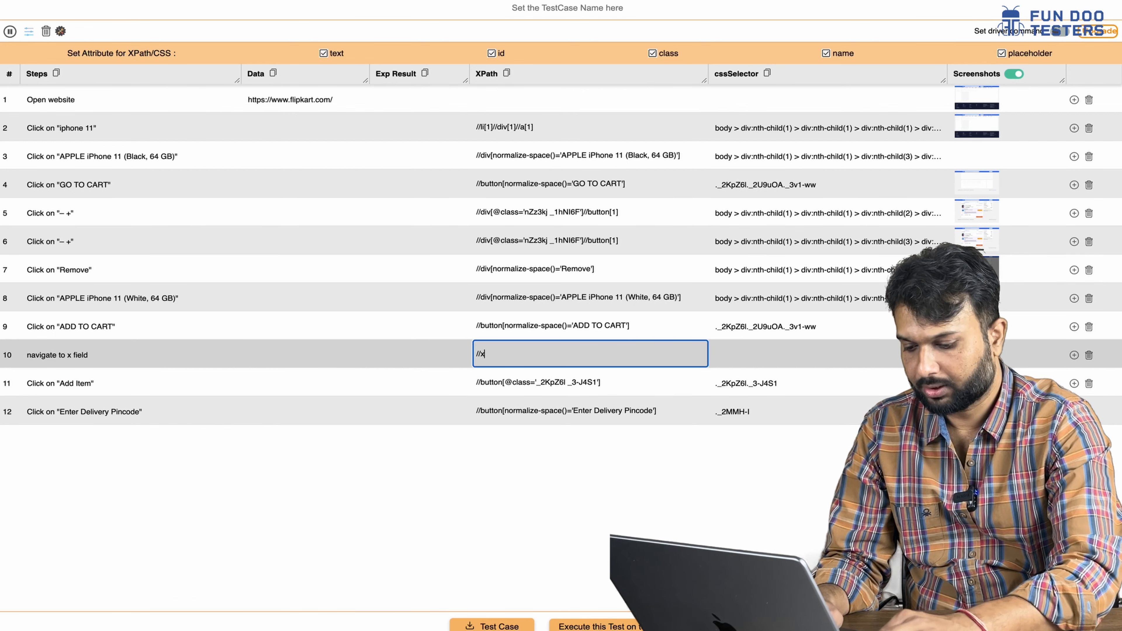
type("path[]")
key("Left")
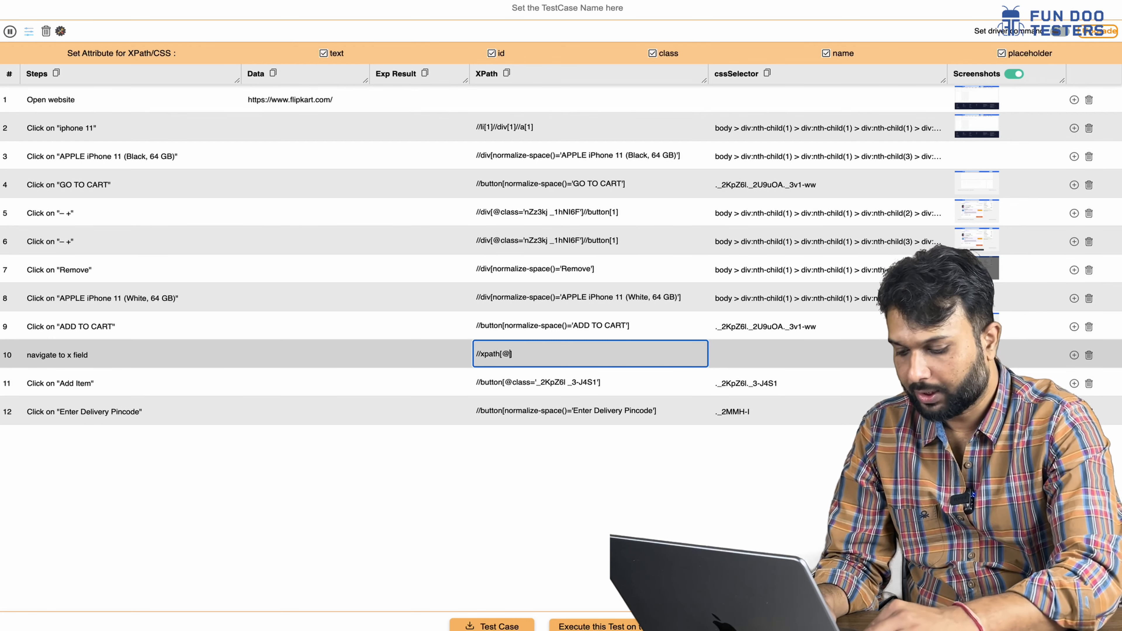
type("id=")
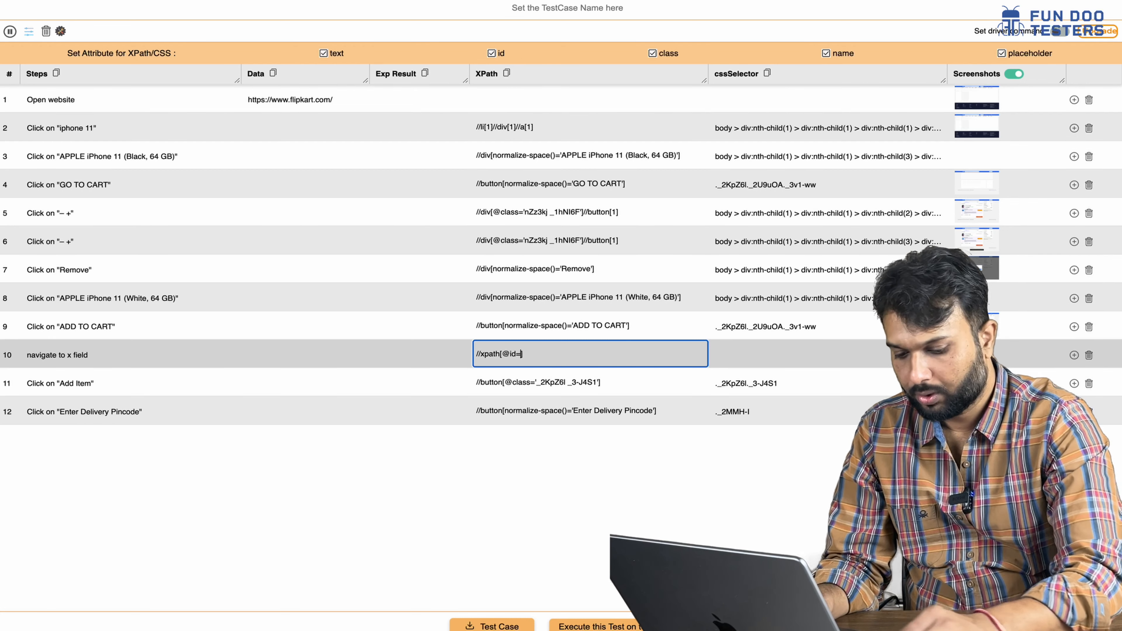
type("\"name")
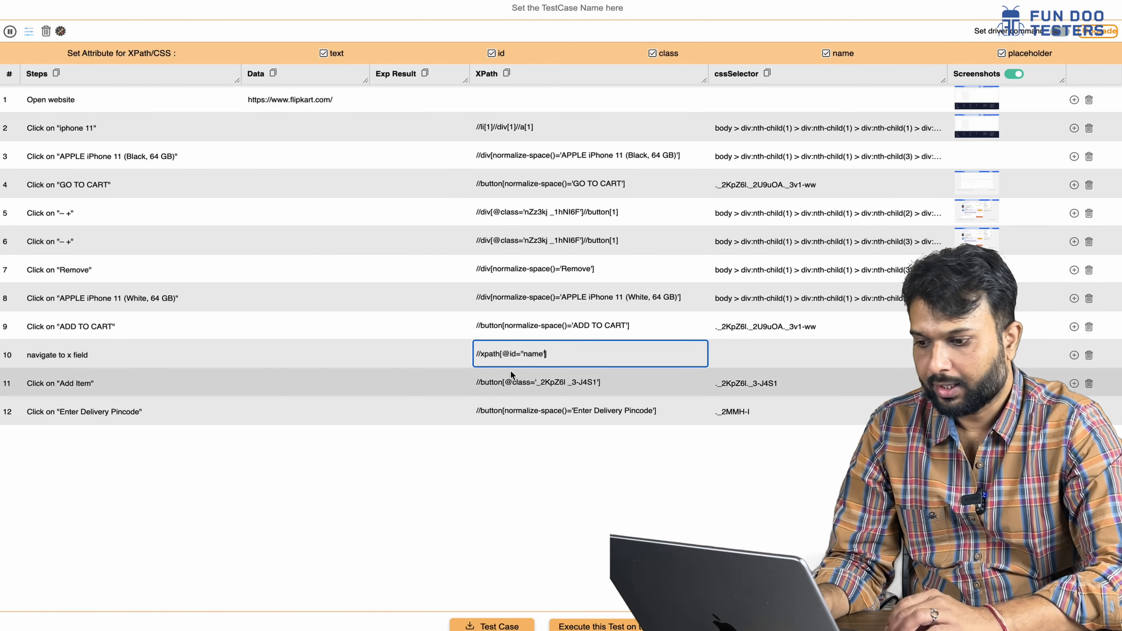
left_click(792, 356)
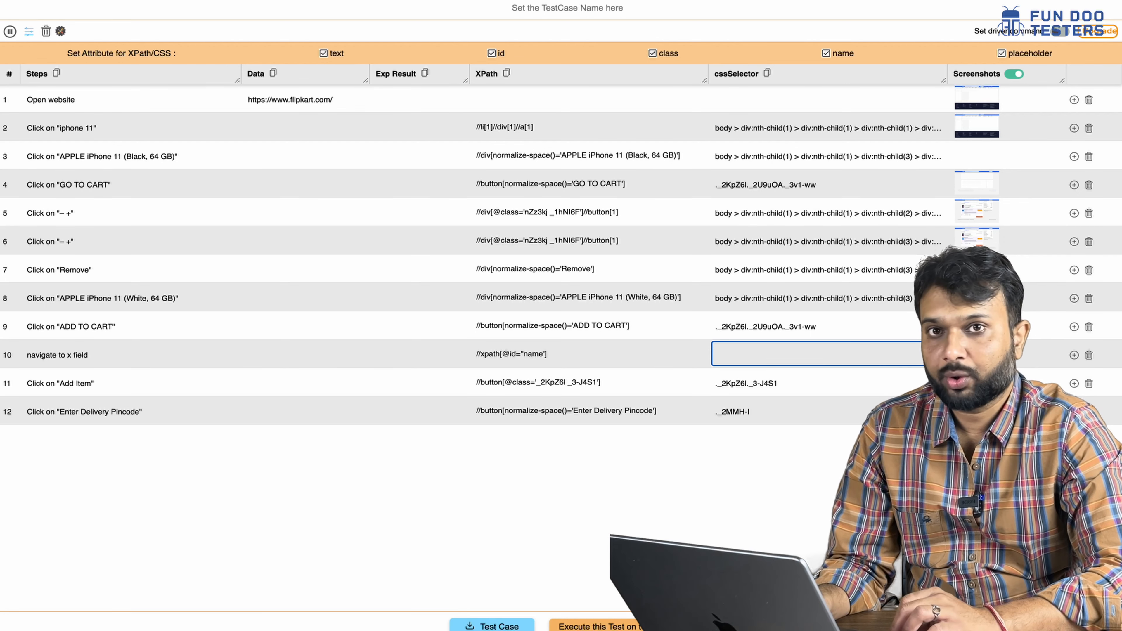
left_click(493, 625)
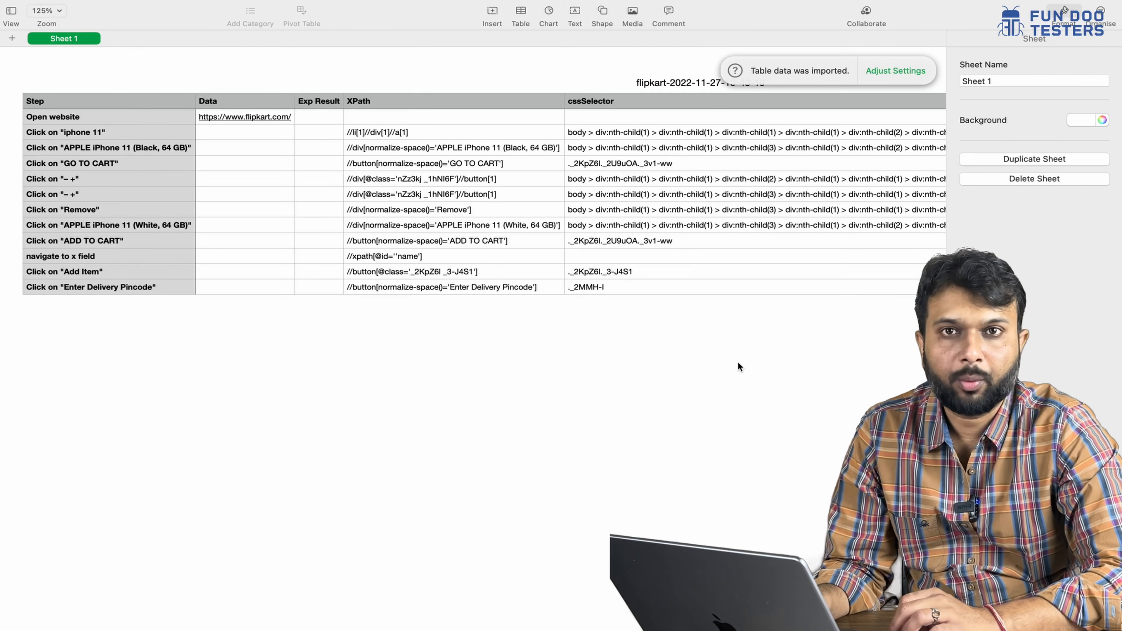
scroll(737, 362, "right", 15)
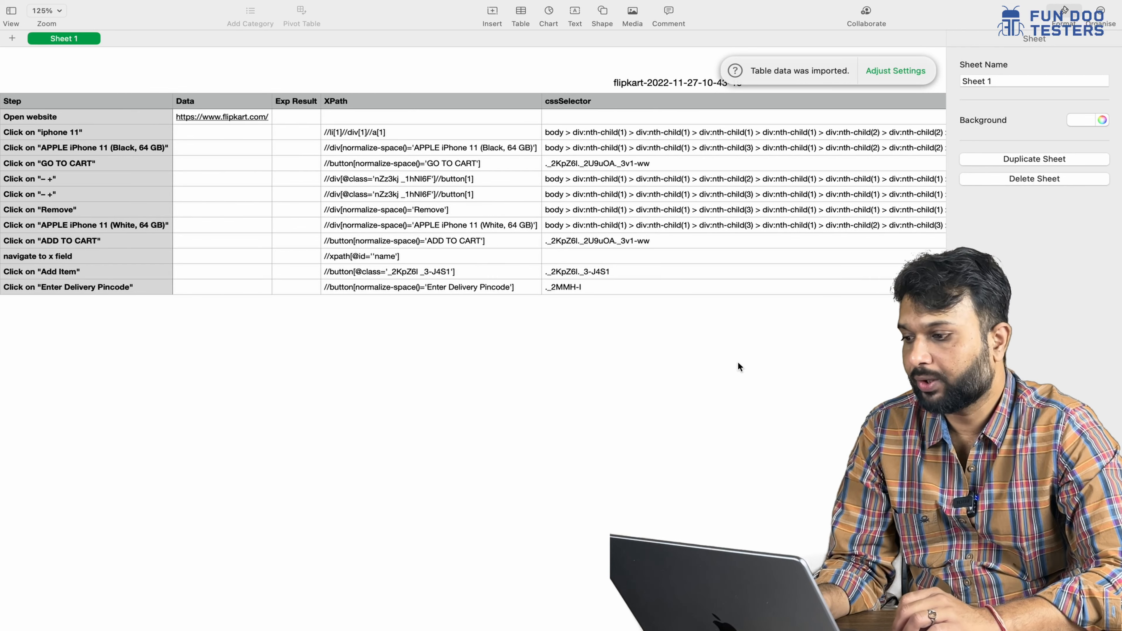
scroll(737, 361, "left", 15)
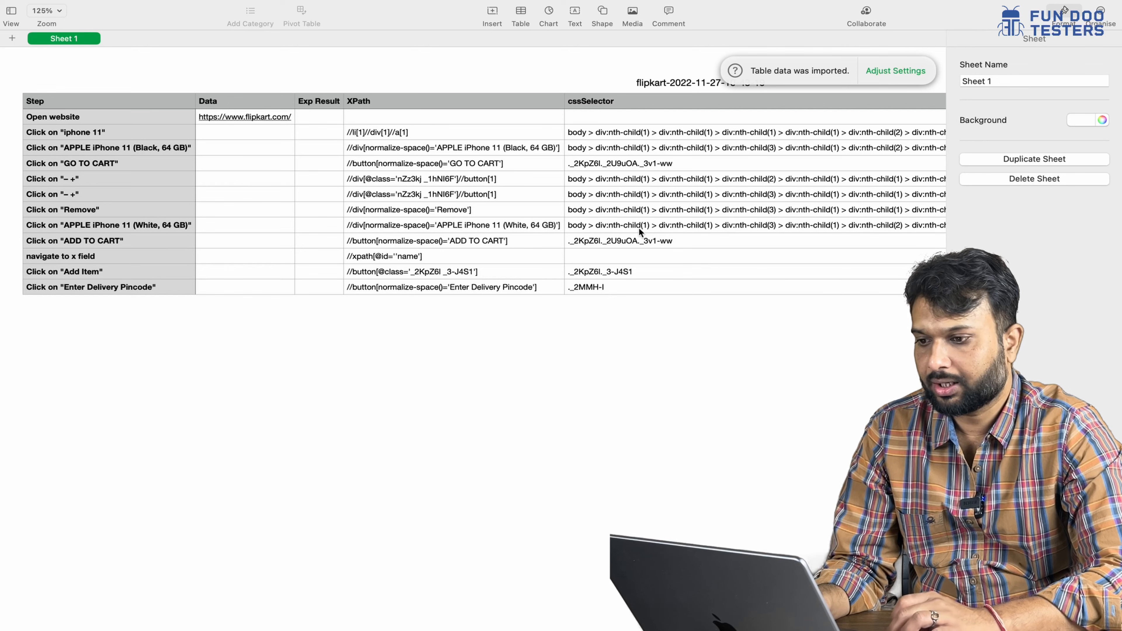
scroll(640, 276, "right", 10)
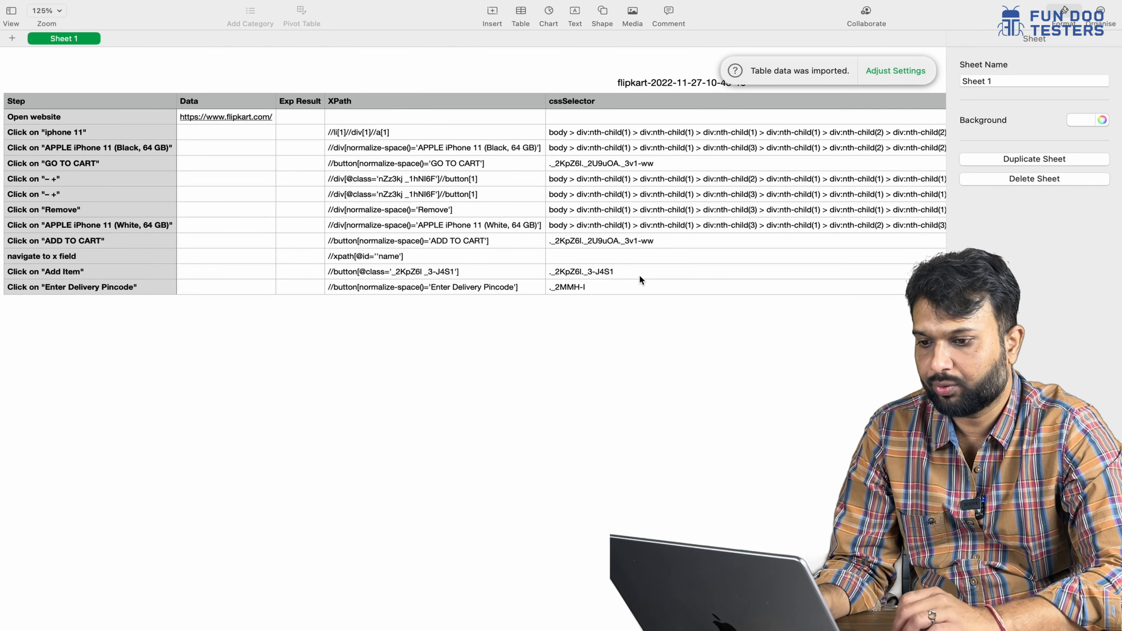
scroll(640, 280, "left", 10)
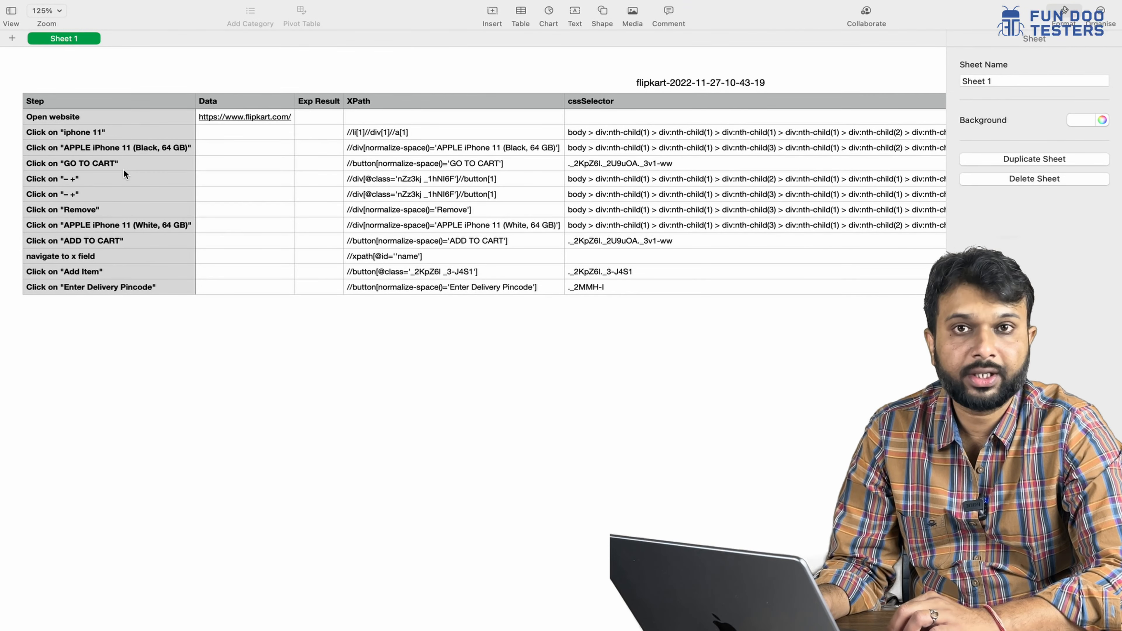
key("ctrl+Right")
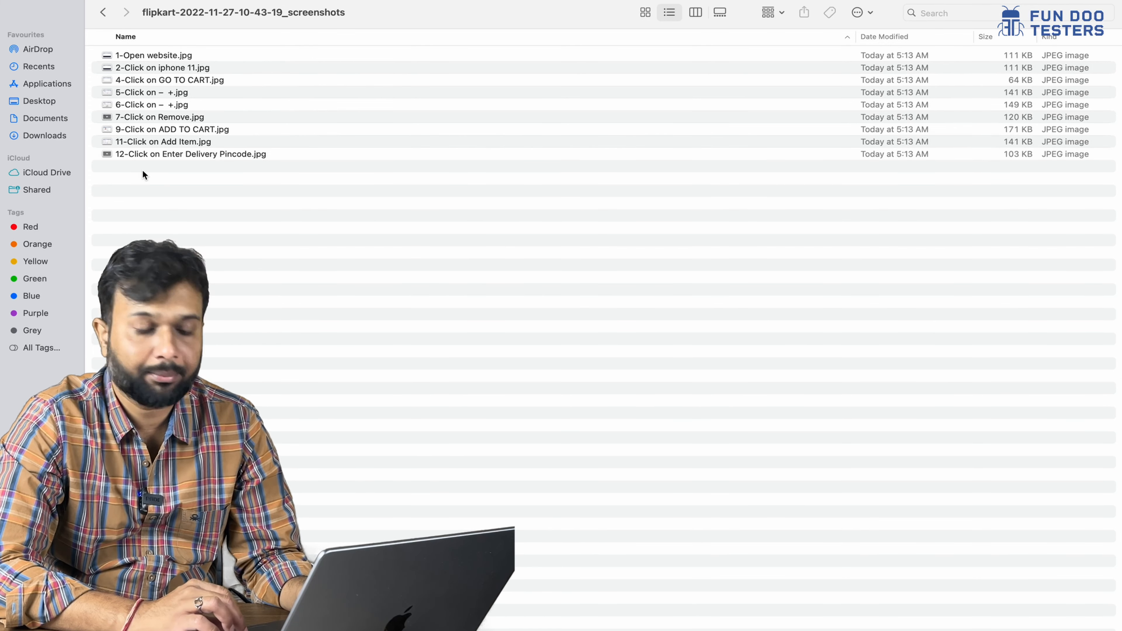
- Open the 12-Click on Enter Delivery Pincode and 6-Click on – + screenshots full screen in Preview
double_click(188, 154)
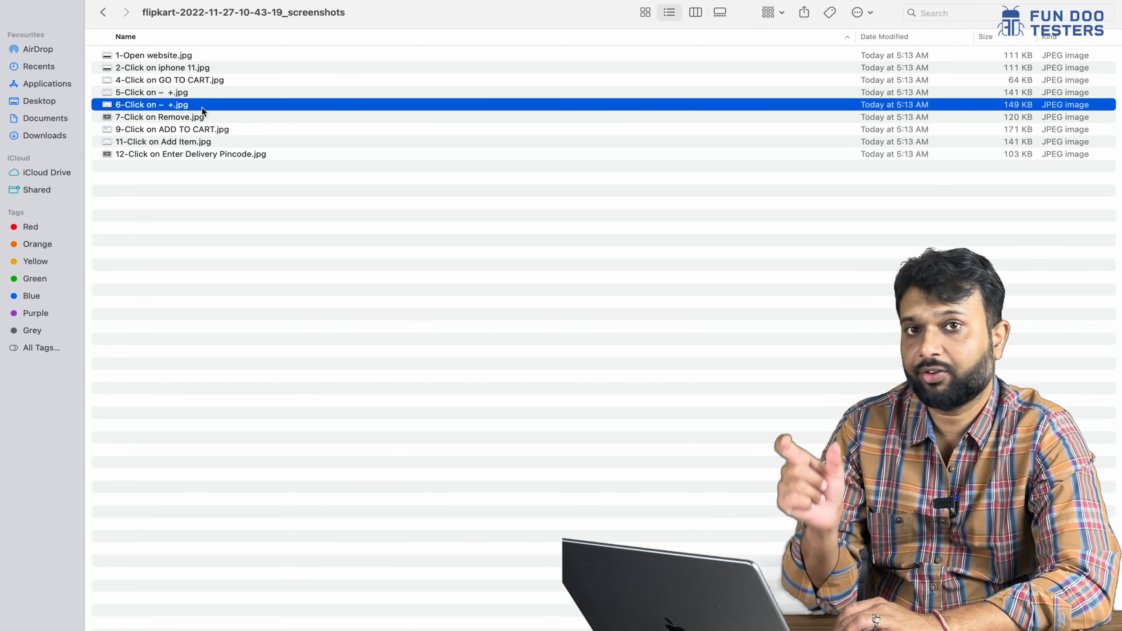
double_click(201, 107)
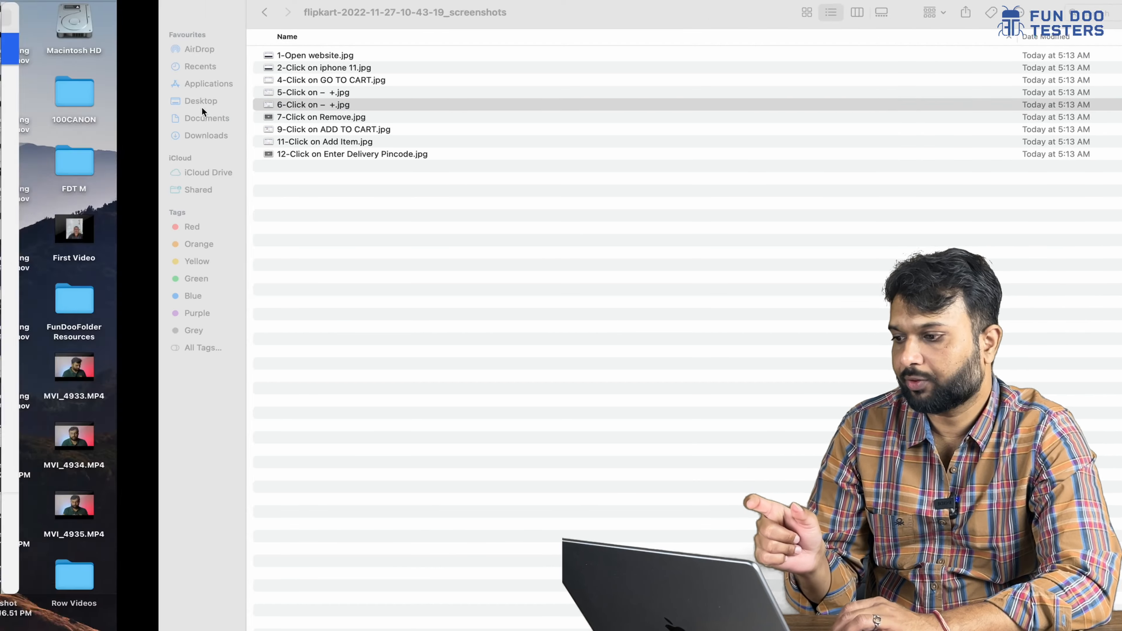
left_click(42, 15)
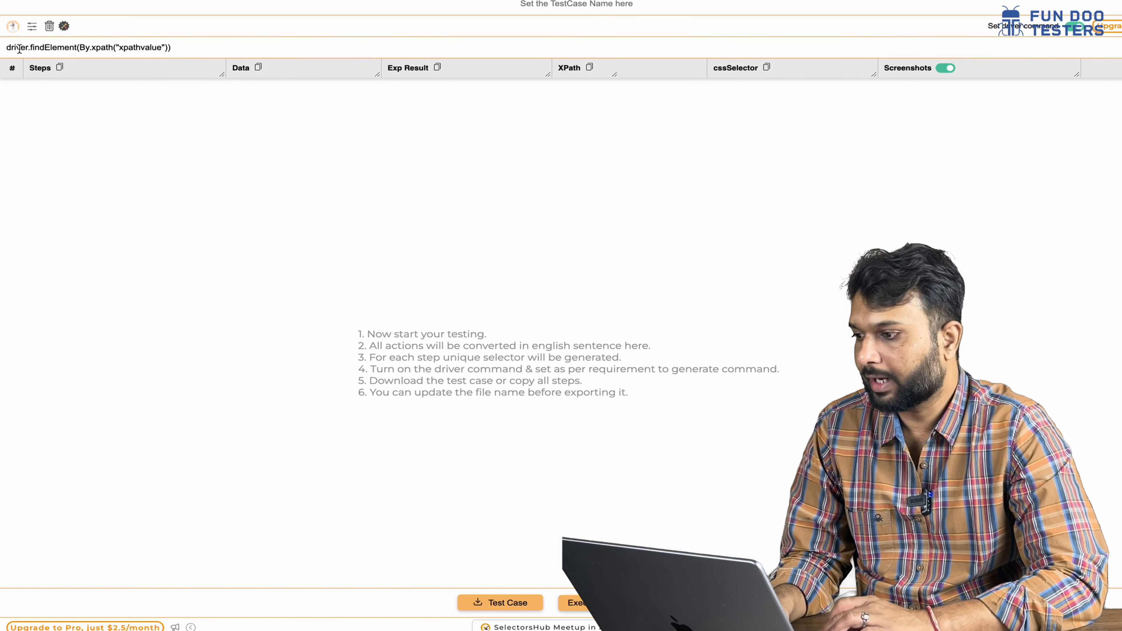
mouse_move(60, 48)
left_click(191, 48)
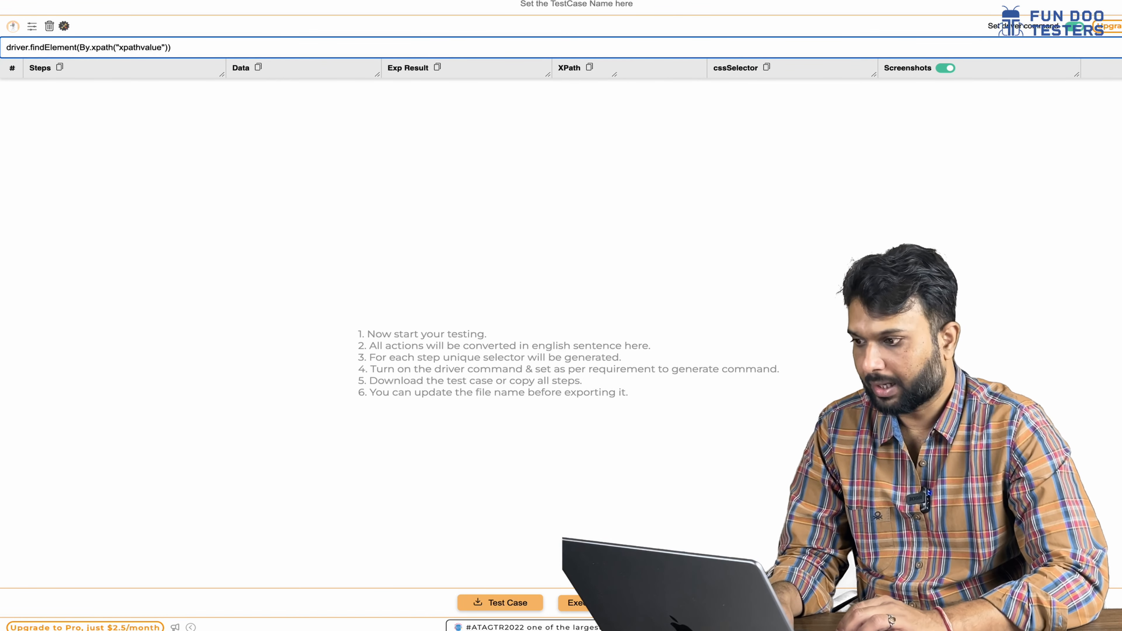
type("@FindBy(xpath = \"//input[@id='email']\")    private WebElement emailField;")
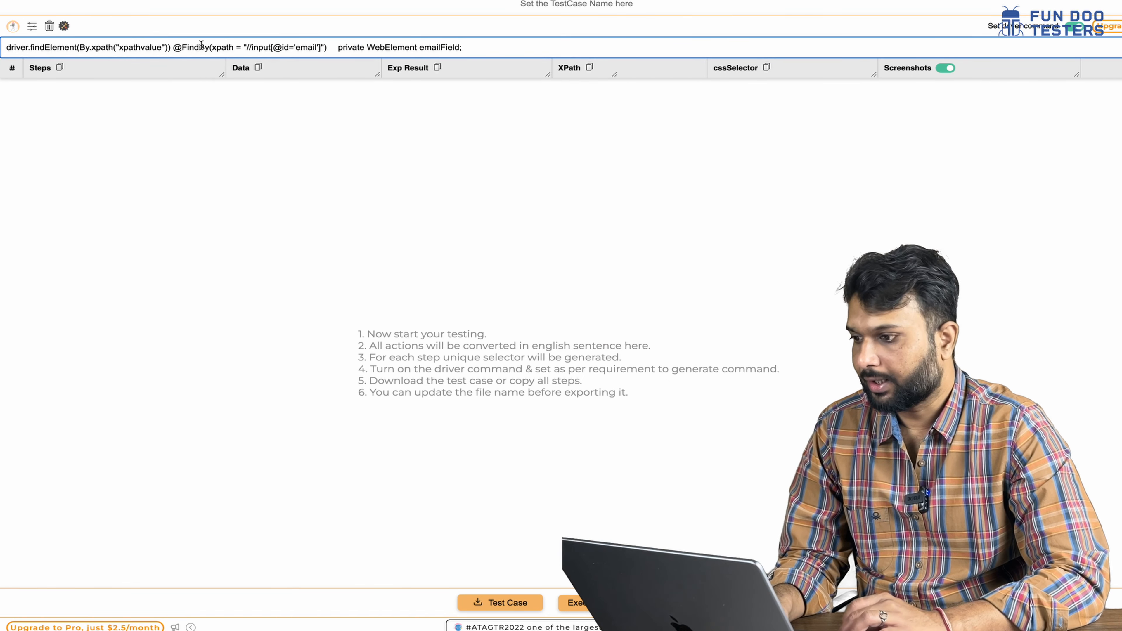
double_click(149, 47)
key("super+c")
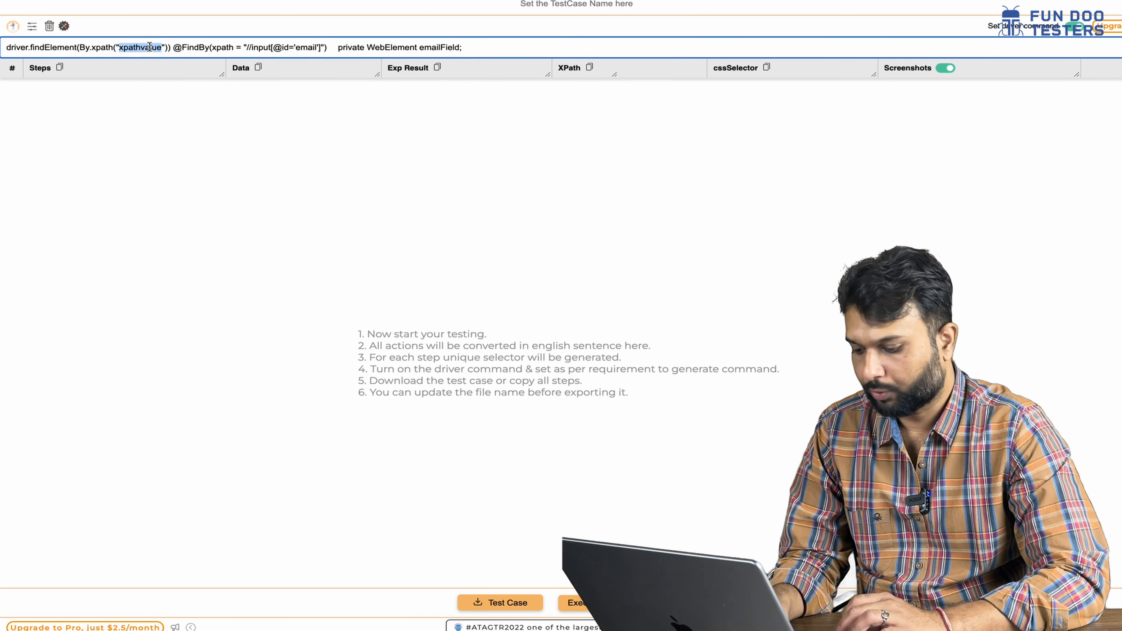
left_click_drag(322, 47, 248, 48)
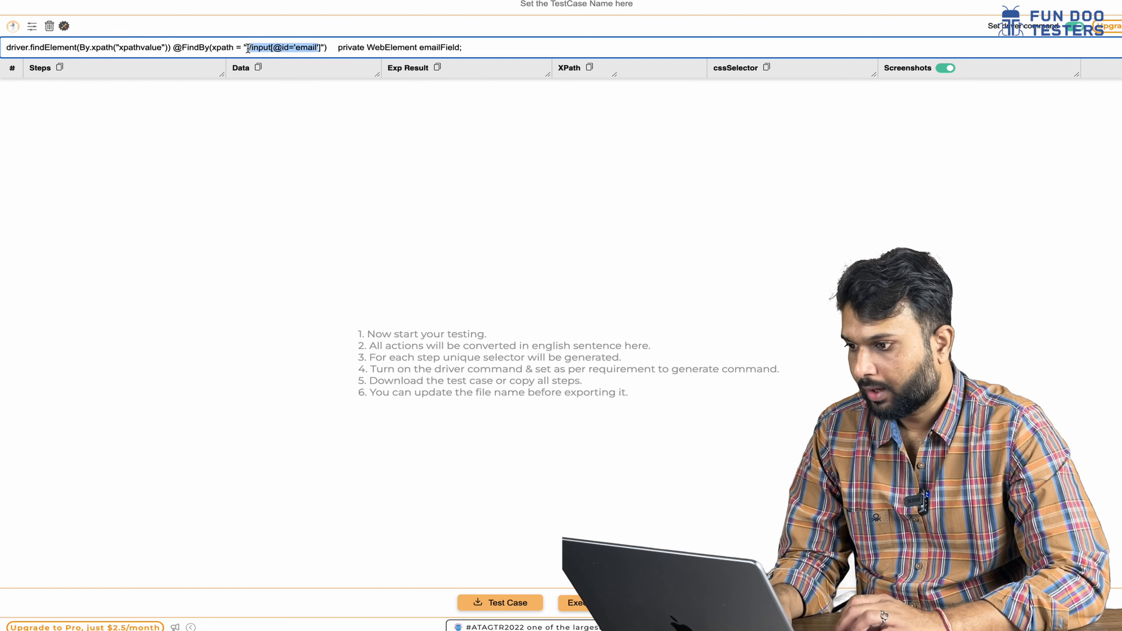
key("BackSpace")
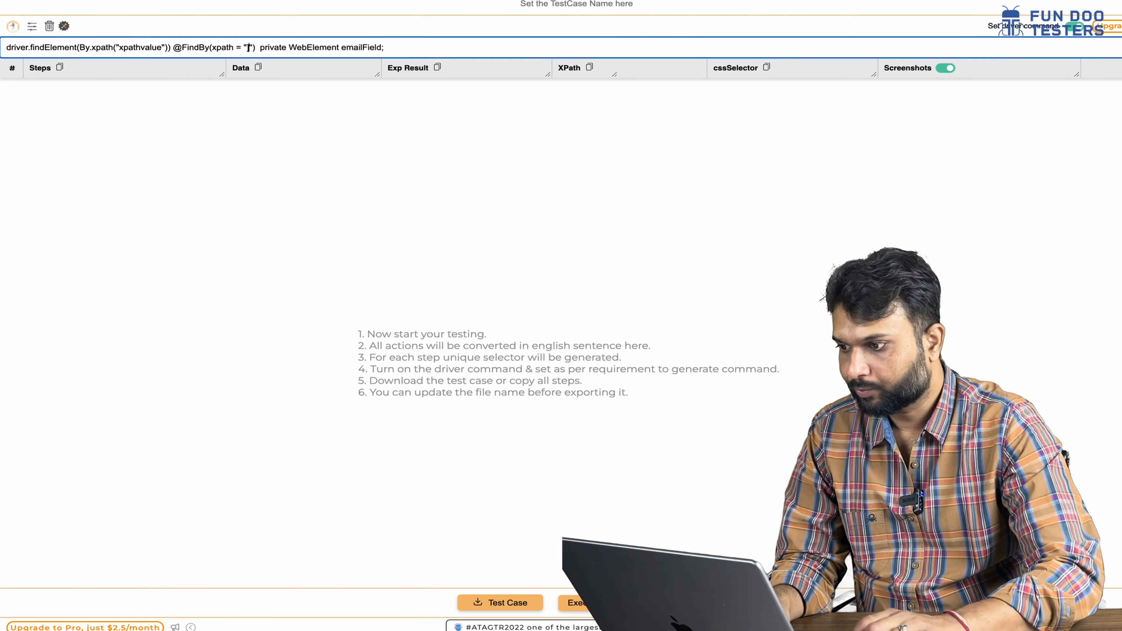
key("super+v")
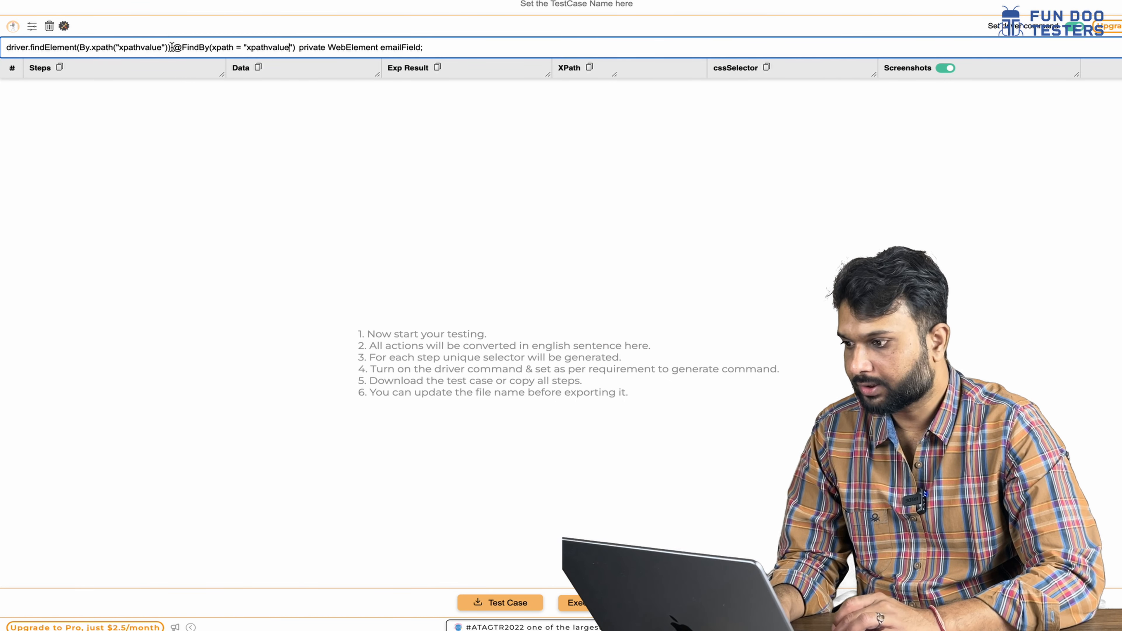
left_click_drag(169, 47, 4, 48)
key("BackSpace")
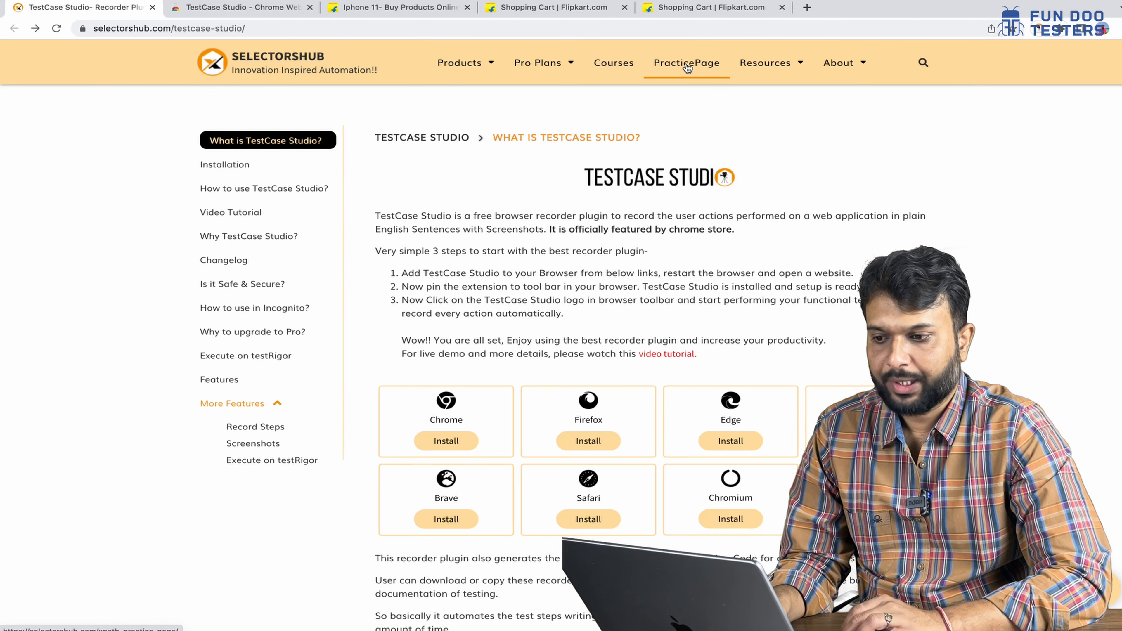
- Open the XPath practice page and enter a user email and password
left_click(687, 66)
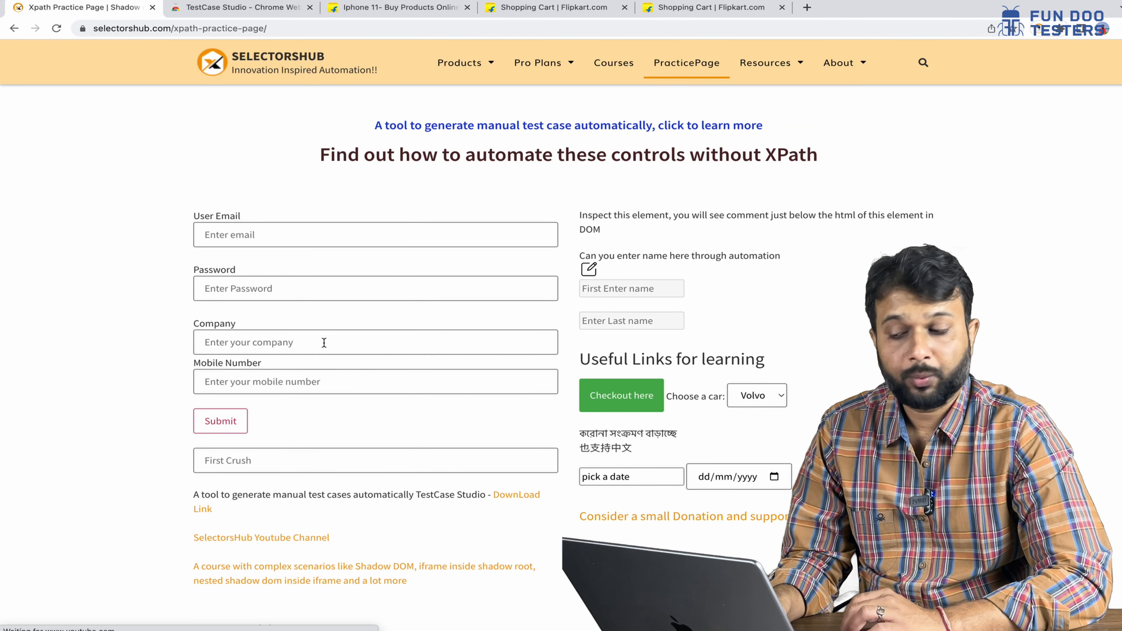
left_click(221, 234)
type("nishant")
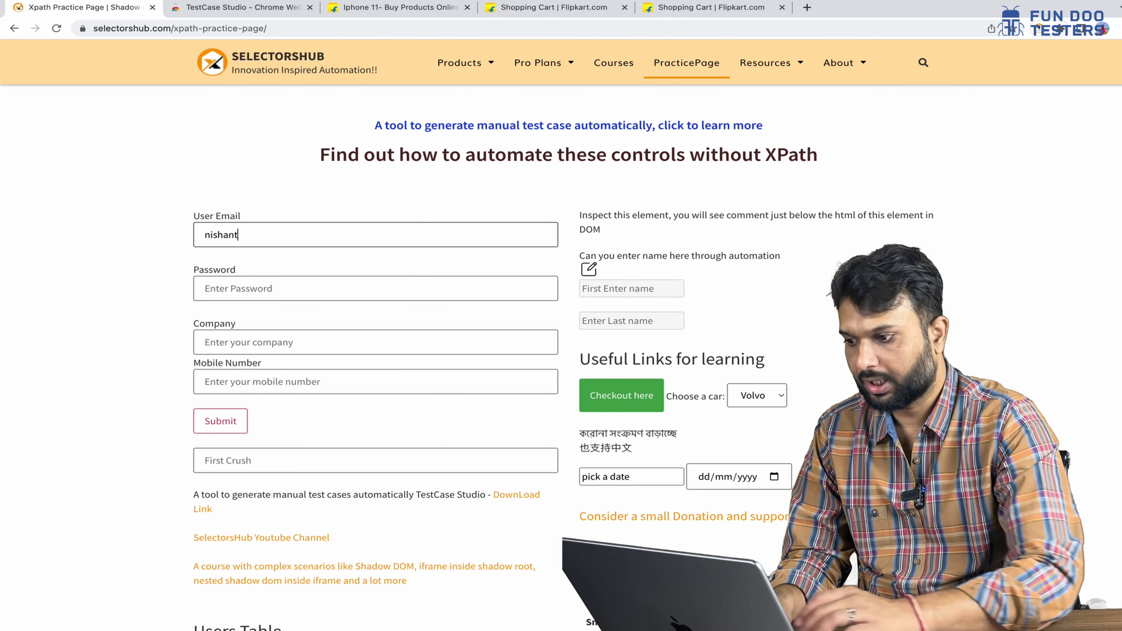
left_click(221, 288)
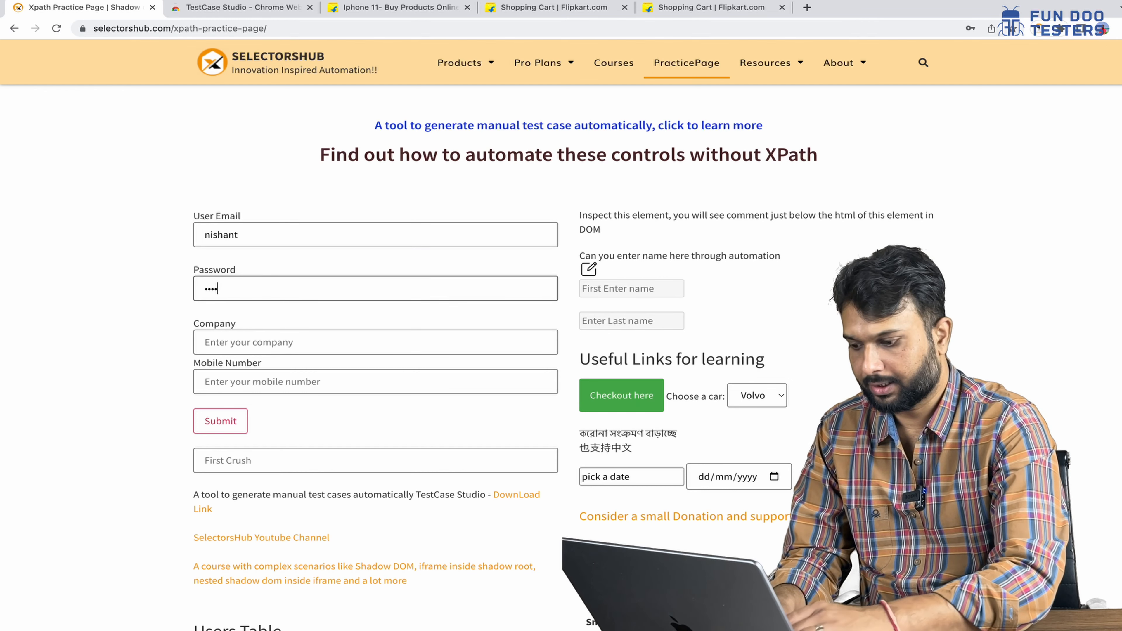
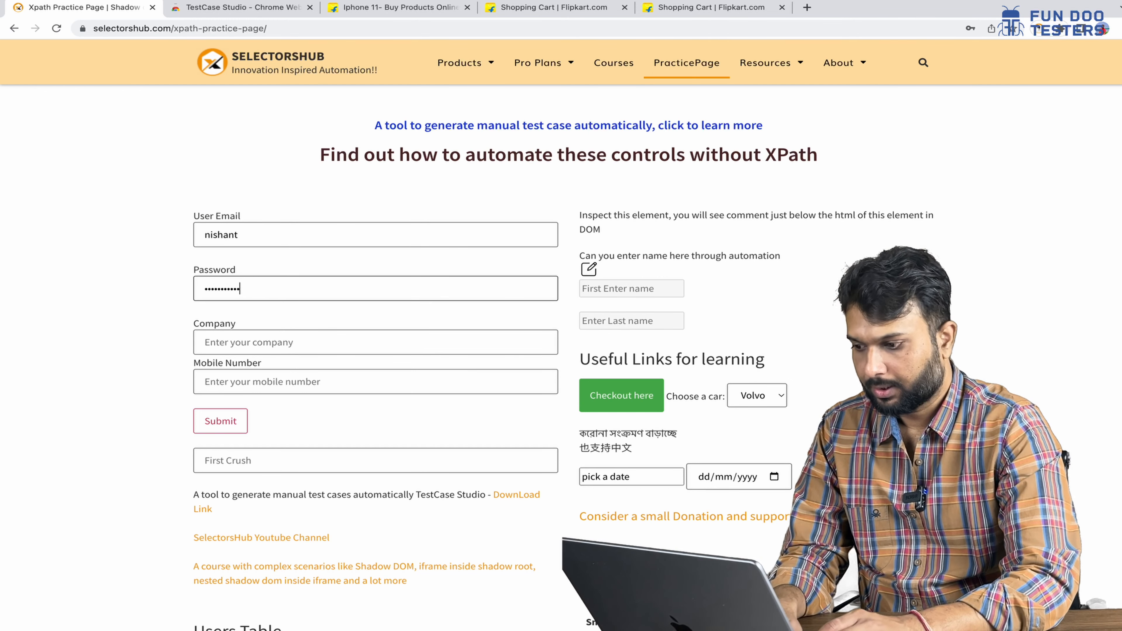
- Enter company 'fun doo testers' and a mobile number, then return to TestCase Studio
left_click(250, 342)
type("f")
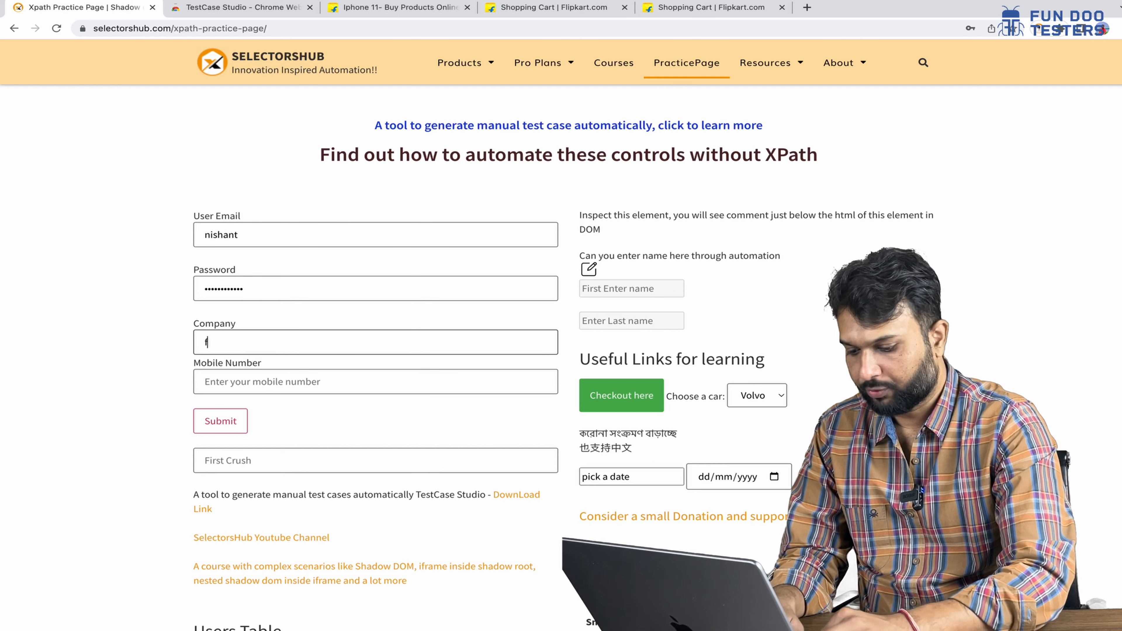
type("un doo testers")
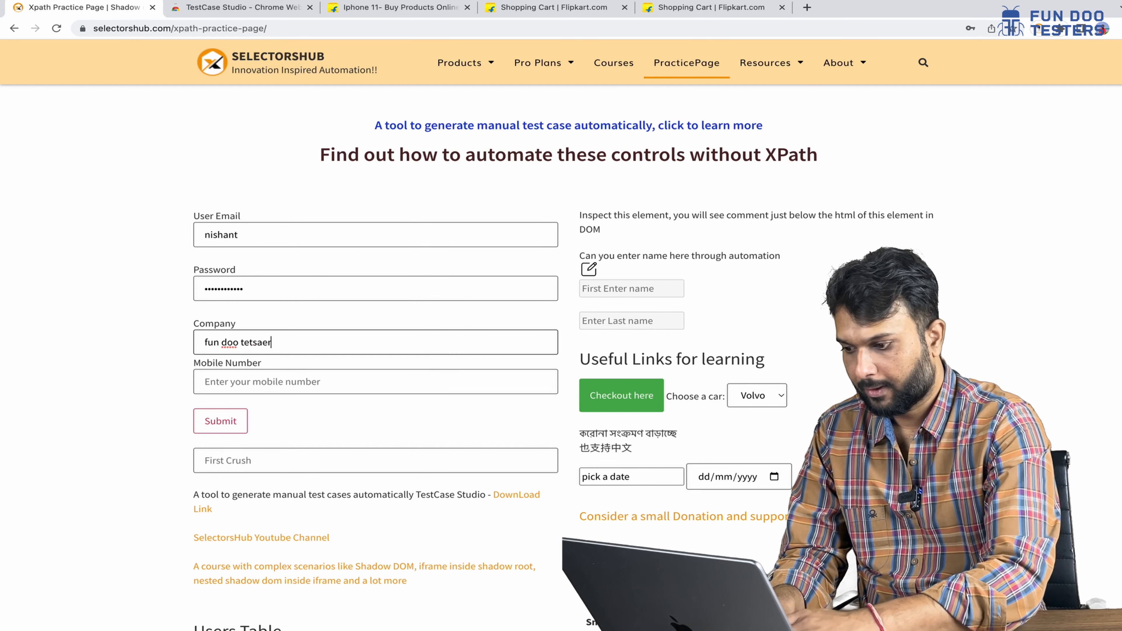
left_click(259, 375)
type("989")
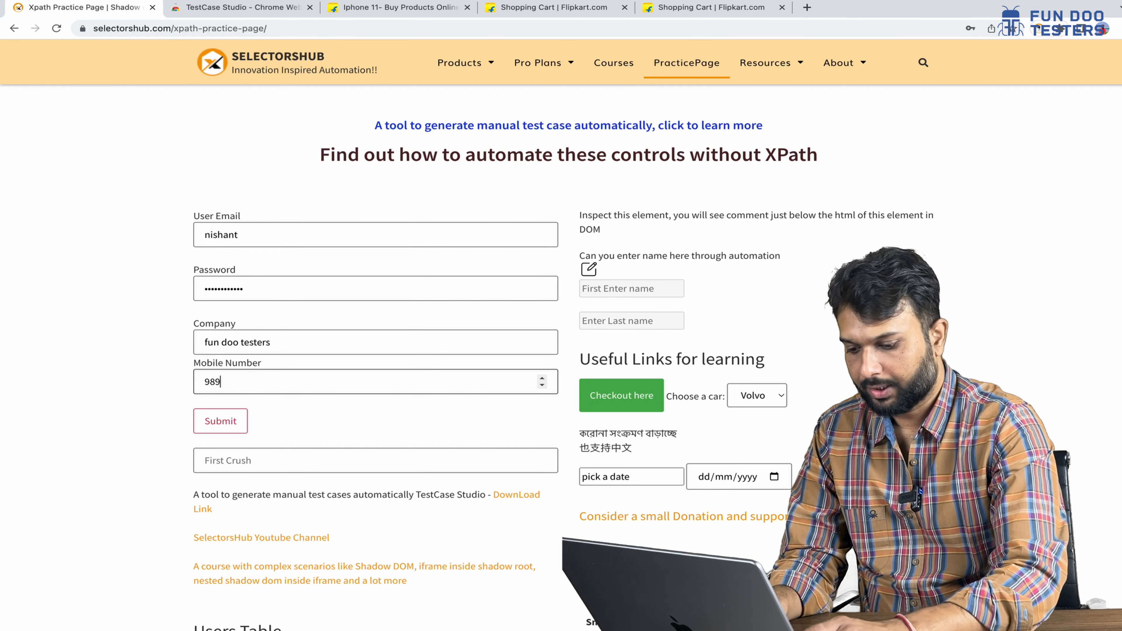
type("8989898")
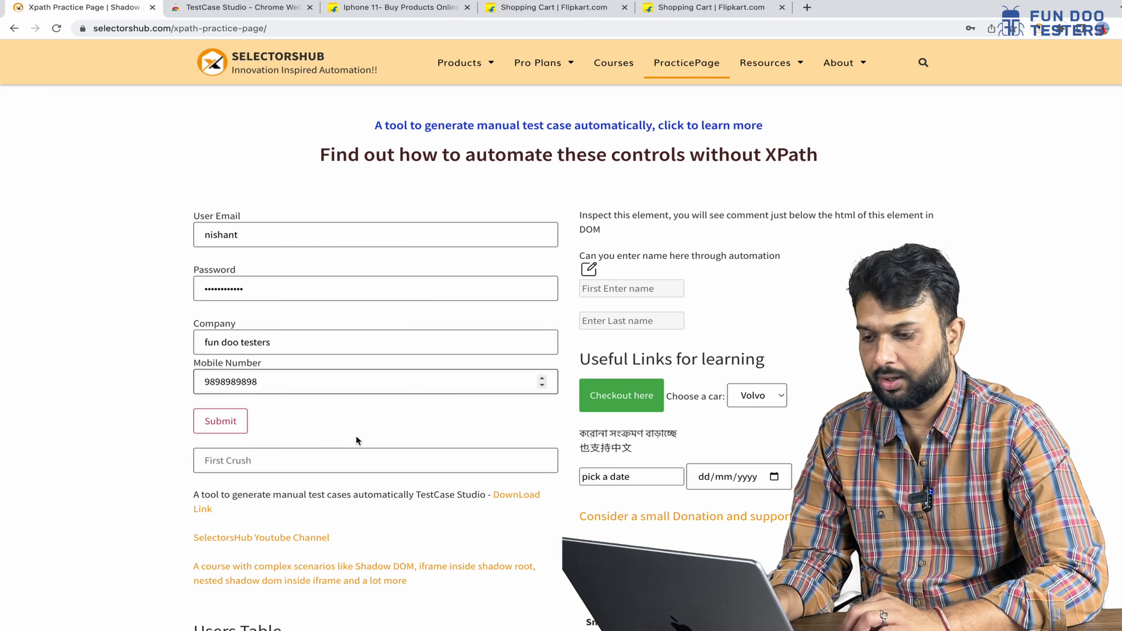
key("ctrl+Left")
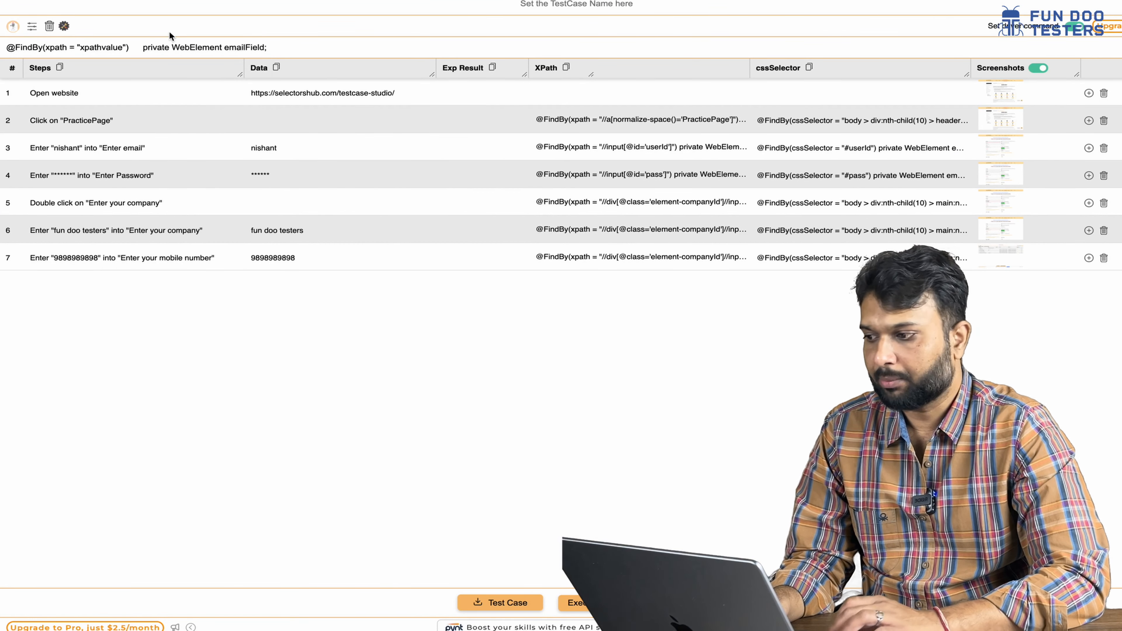
- Toggle off recording of test steps in TestCase Studio
left_click(13, 27)
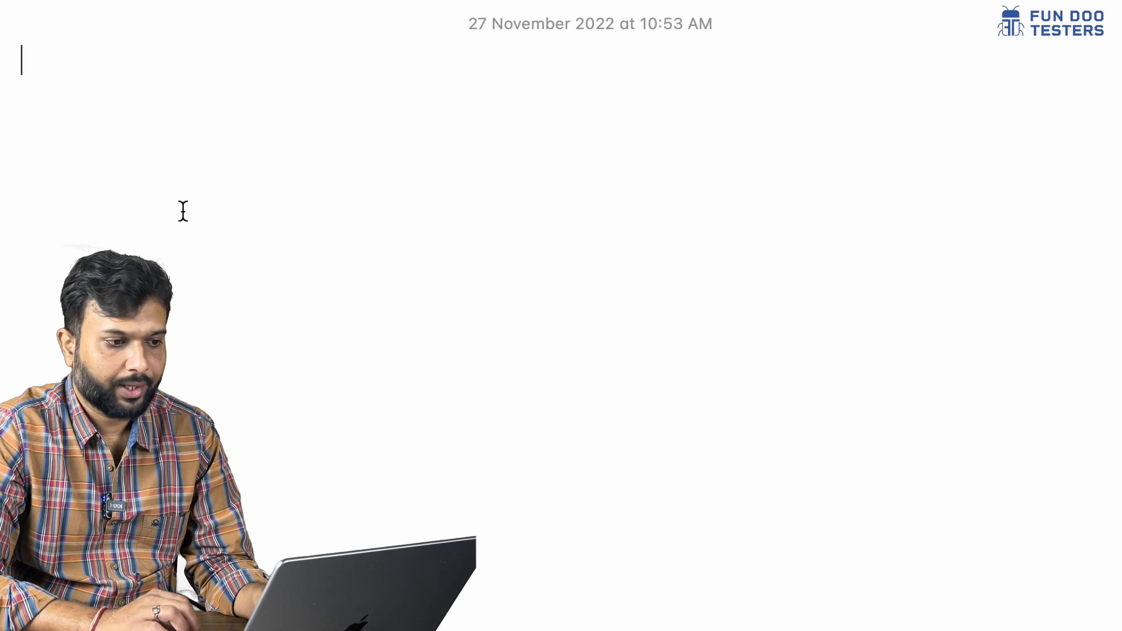
type("@FindBy(xpath = \"//a[normalize-space()='PracticePage']\") private WebElement emailField; @FindBy(xpath = \"//input[@id='userId']\") private WebElement emailField; @FindBy(xpath = \"//input[@id='pass']\") private WebElement emailField; @FindBy(xpath = \"//div[@class='element-companyId']//input[@placeholder='Enter your company']\") private WebElement emailField; @FindBy(xpath = \"//div[@class='element-companyId']//input[@placeholder='Enter your company']\") private WebElement emailField; @FindBy(xpath = \"//div[@class='element-companyId']//input[@placeholder='Enter your mobile number']\") private WebElement emailField;")
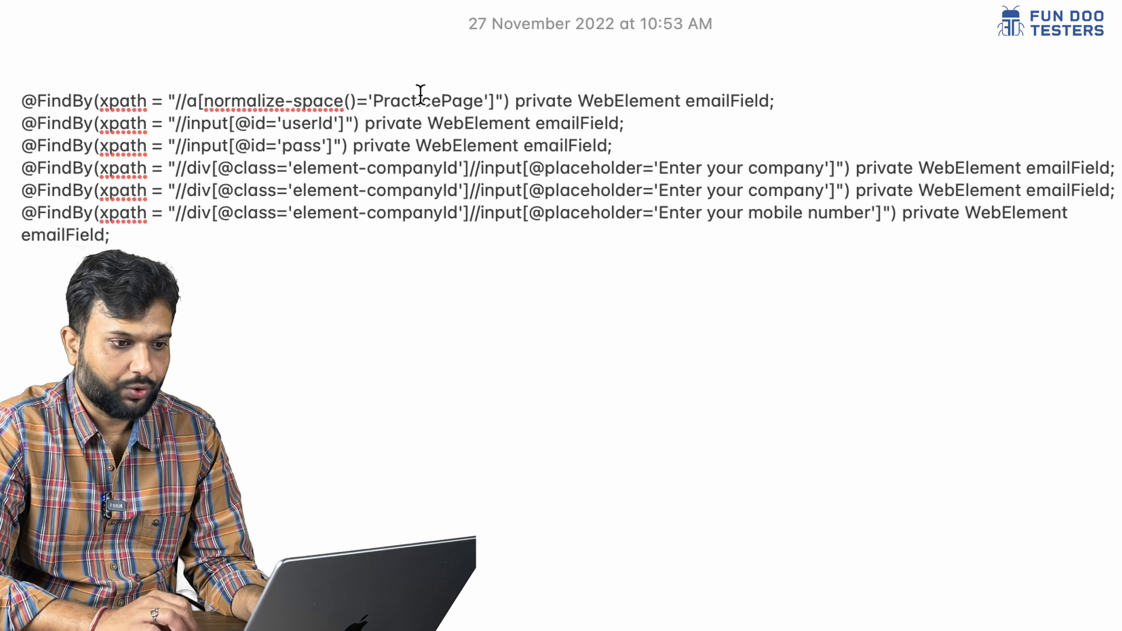
left_click(515, 106)
key("Return")
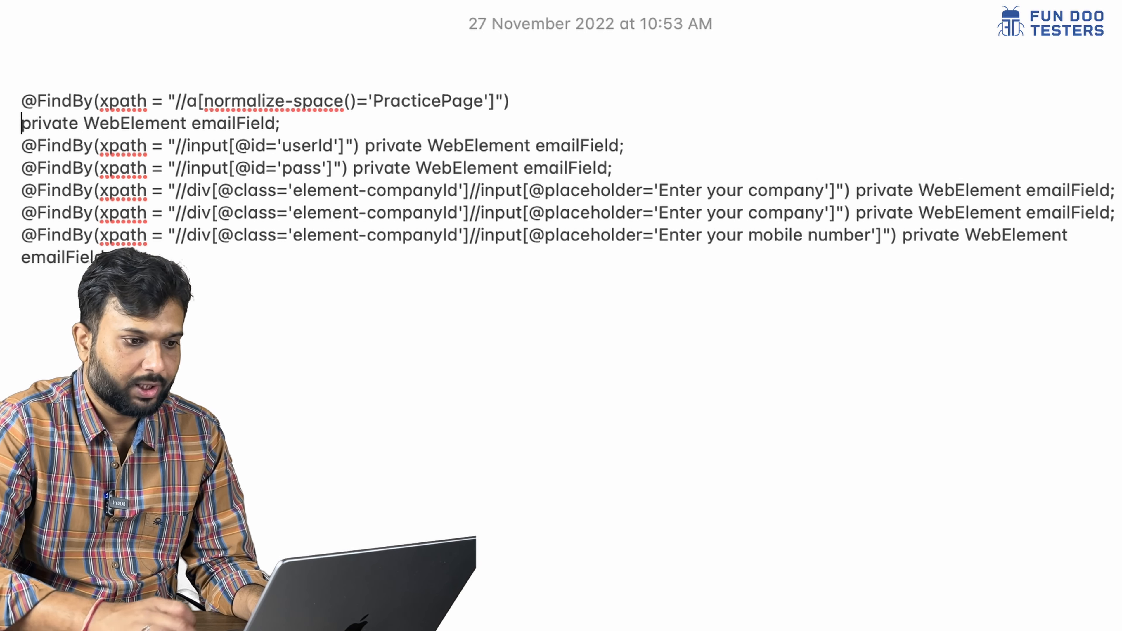
left_click(363, 146)
key("Return")
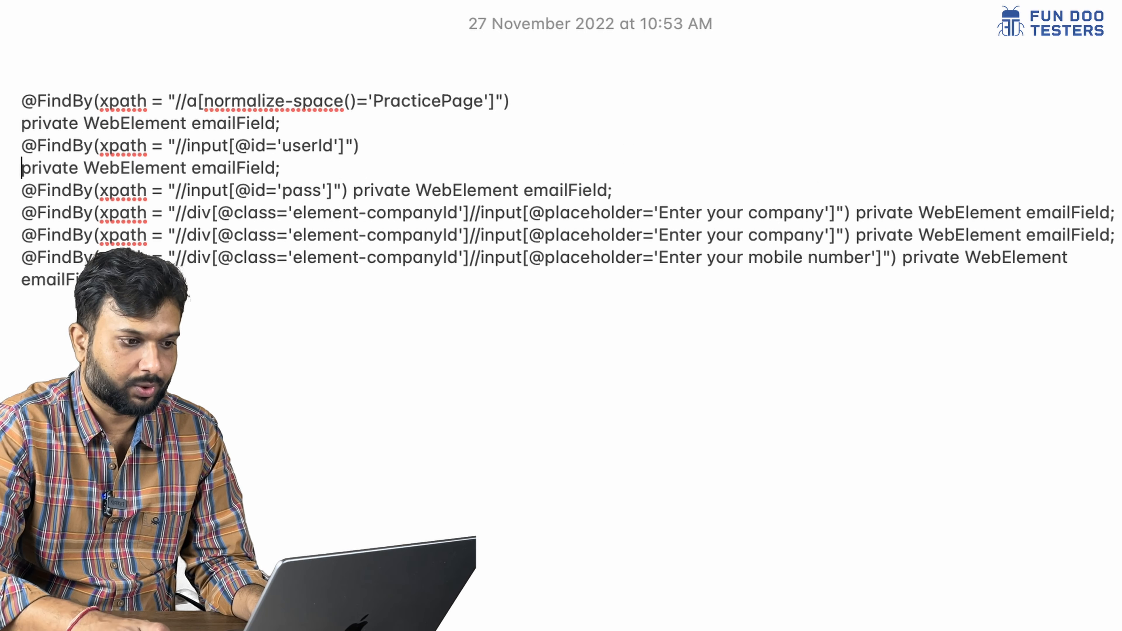
left_click(353, 189)
key("Return")
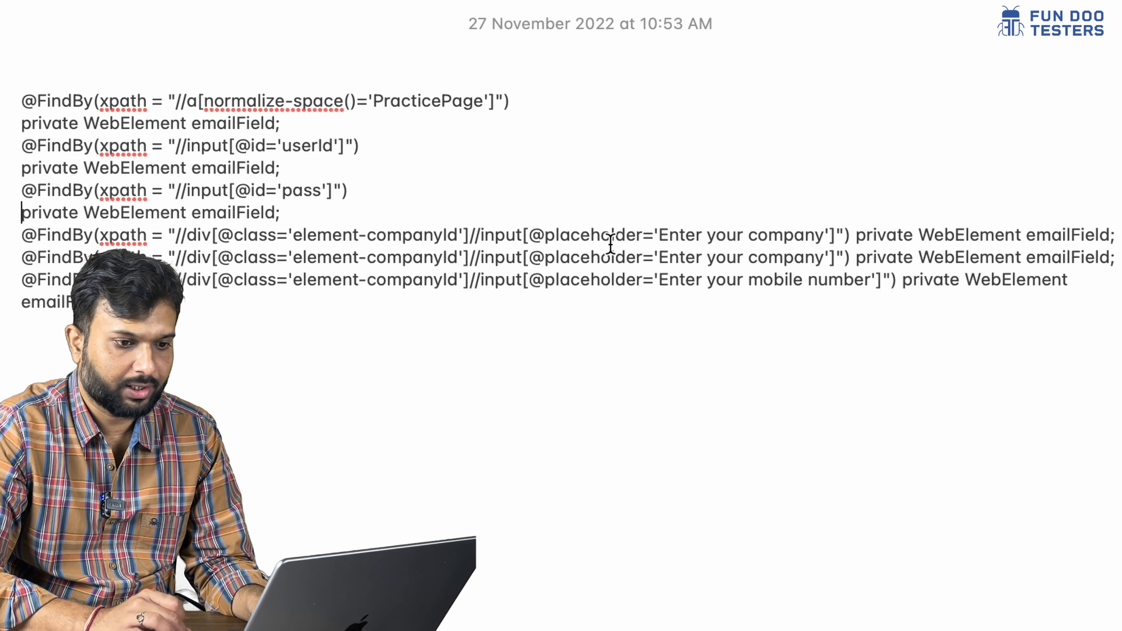
- Put both company declarations and the mobile number declaration on their own lines
left_click(853, 234)
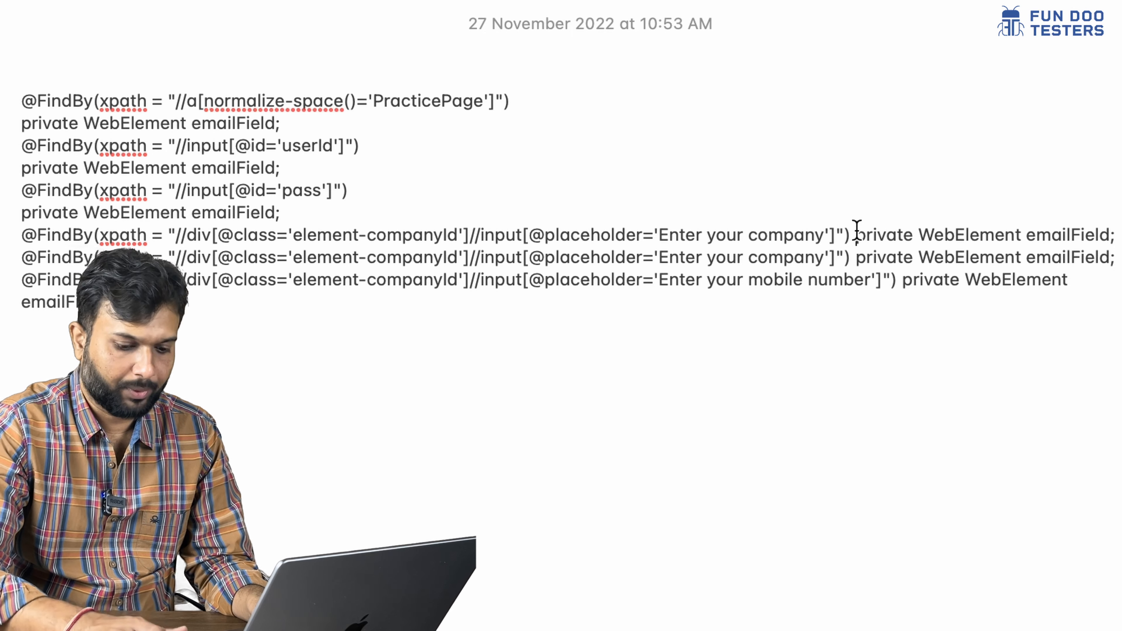
key("Return")
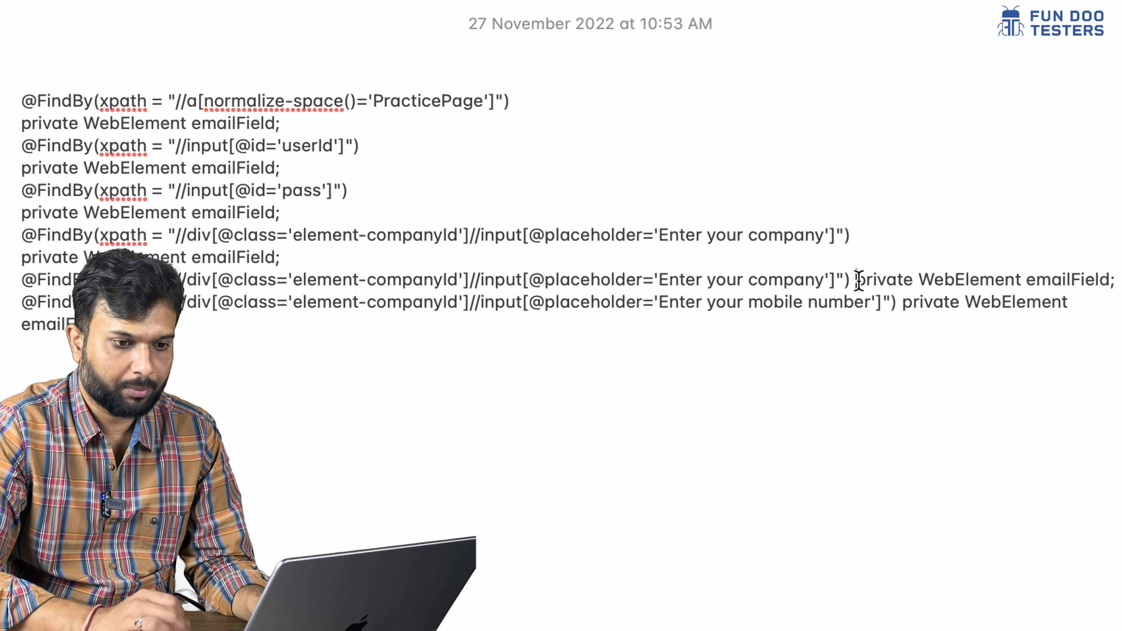
left_click(853, 279)
key("Return")
double_click(233, 304)
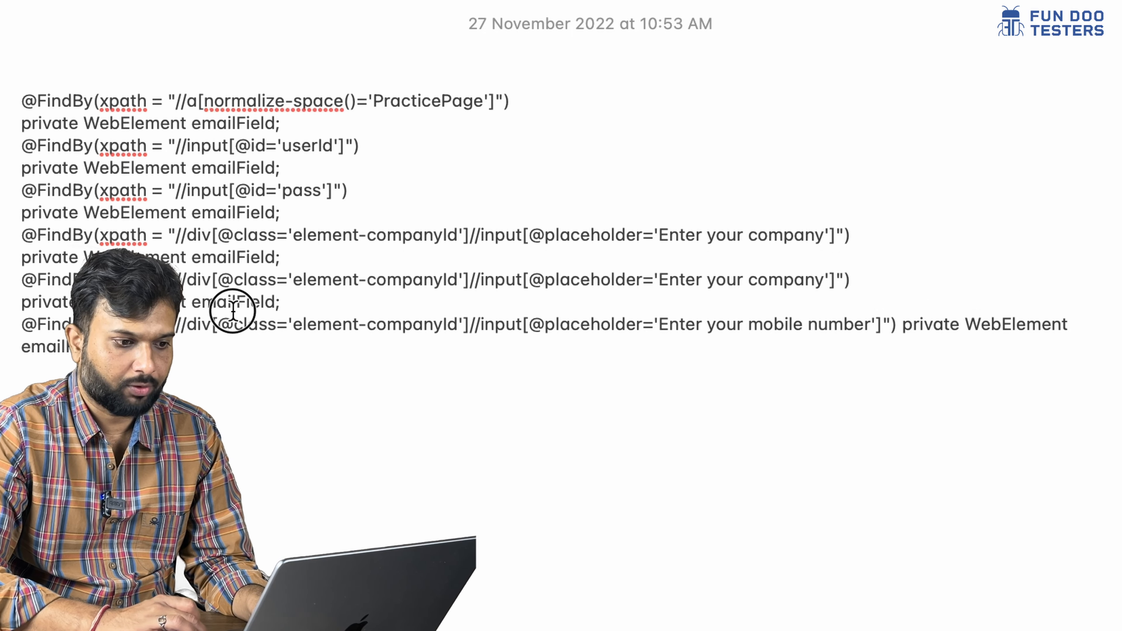
left_click(901, 324)
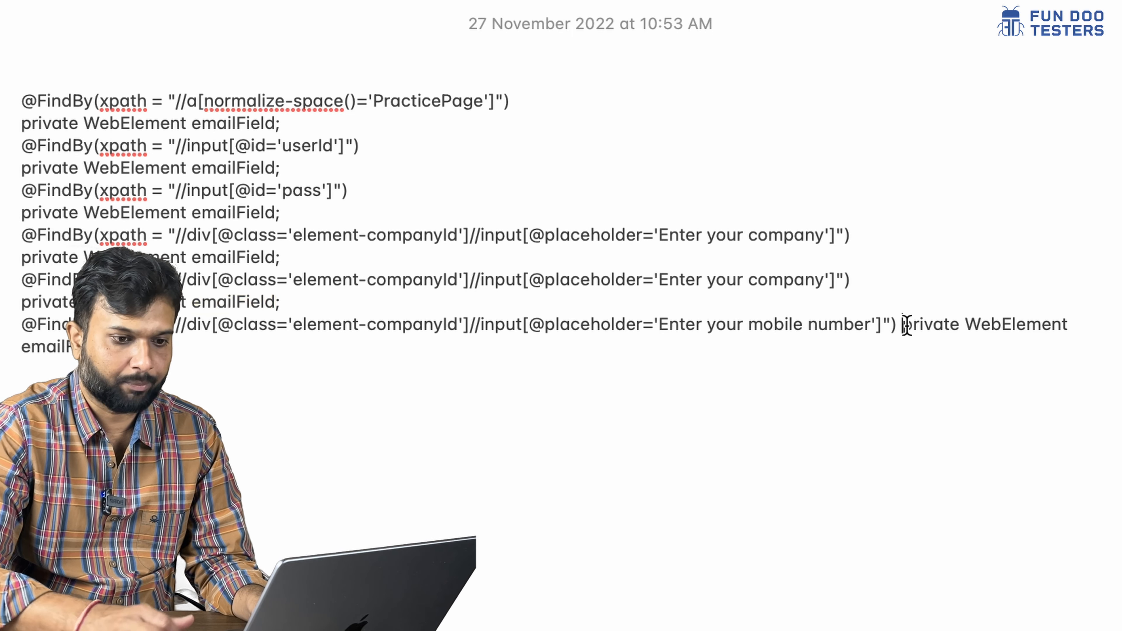
key("Return")
- Add a blank line after the first declaration and rename its emailField to practicePage
left_click(312, 125)
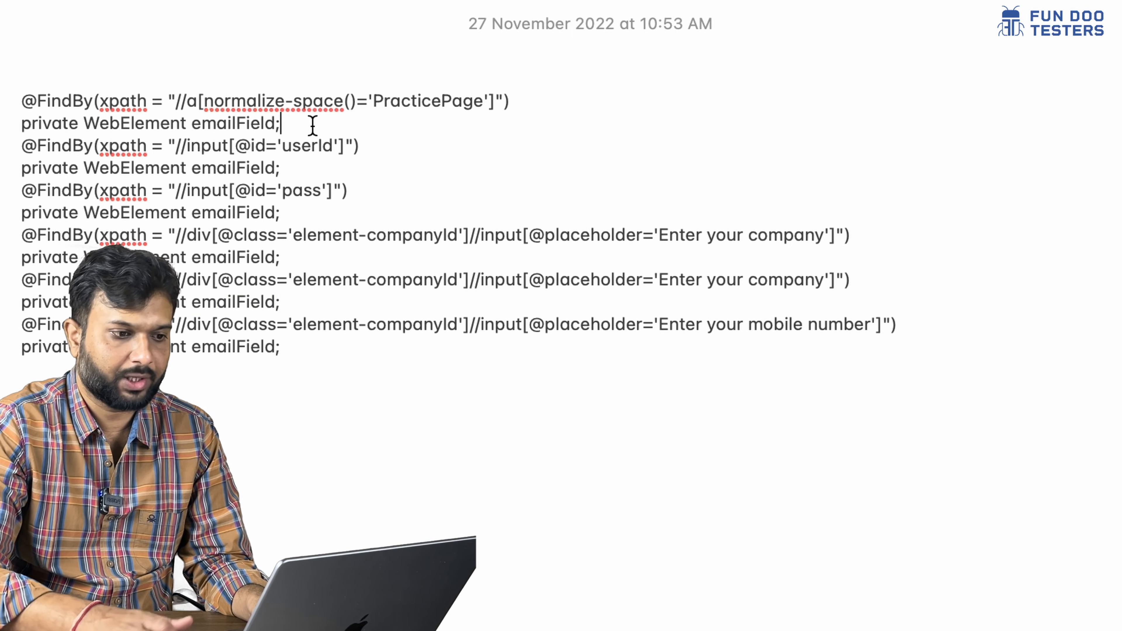
key("Return")
double_click(228, 125)
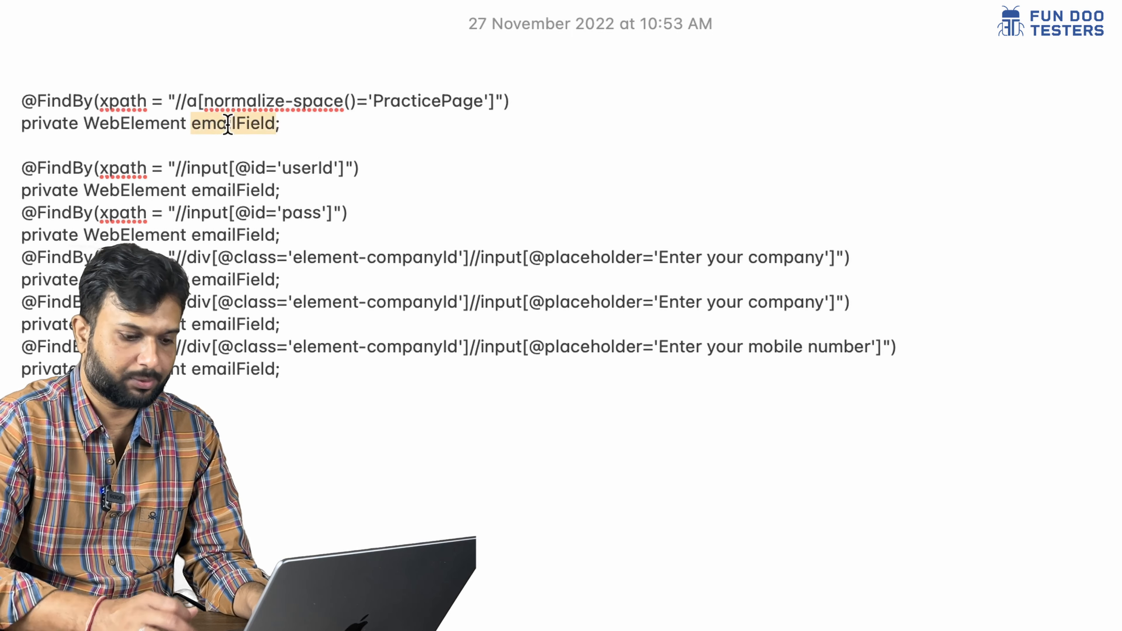
type("ptractice")
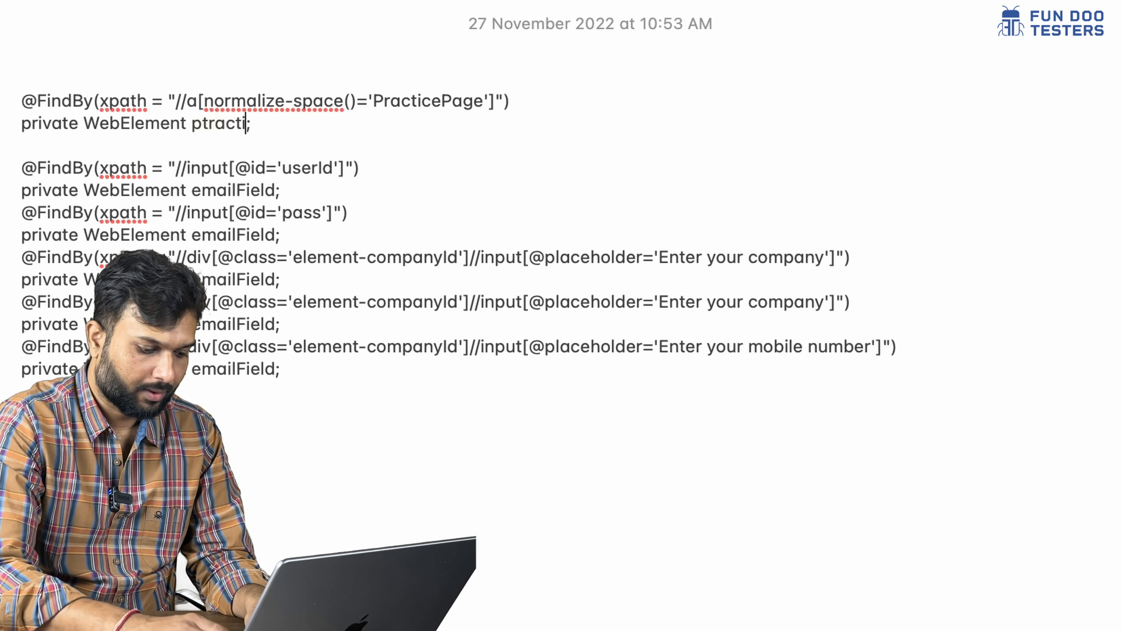
key("BackSpace")
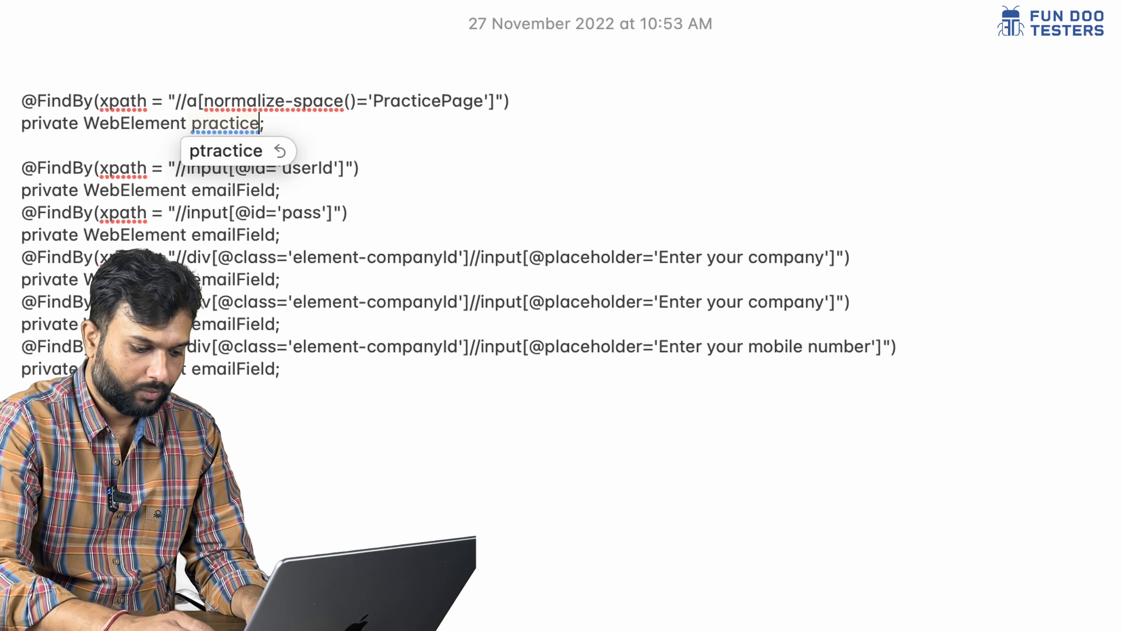
type("Page")
left_click(402, 302)
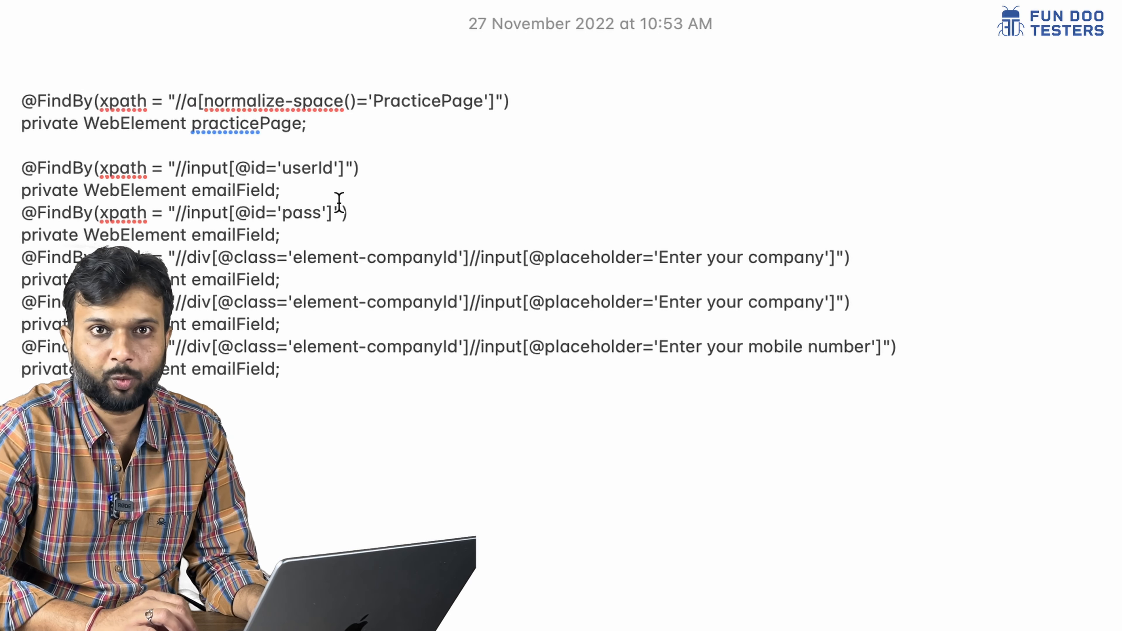
double_click(246, 125)
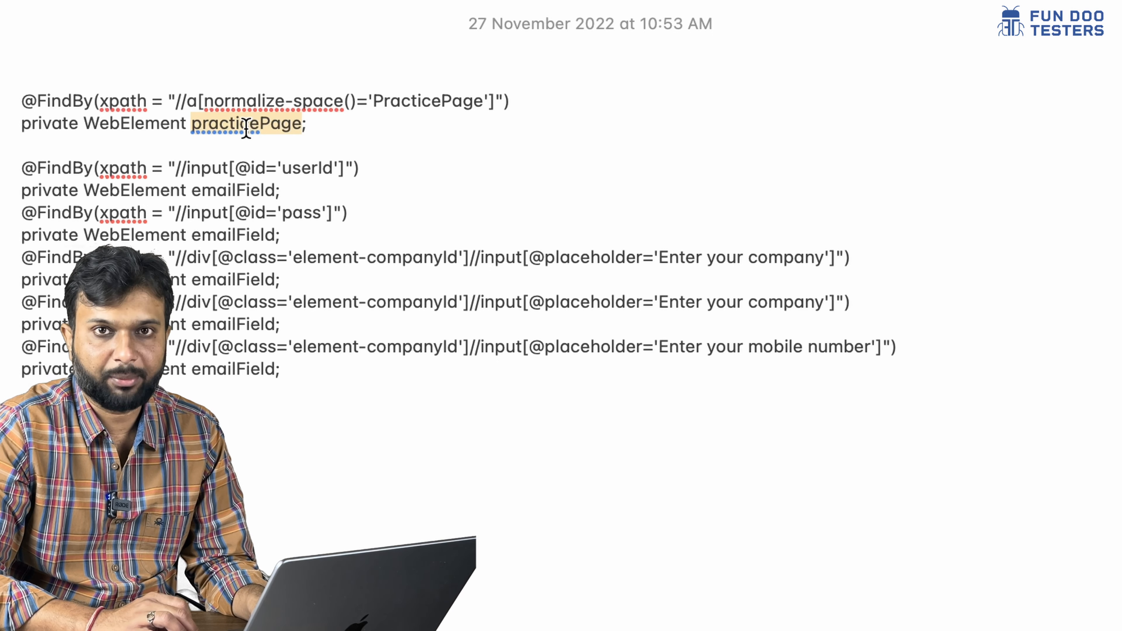